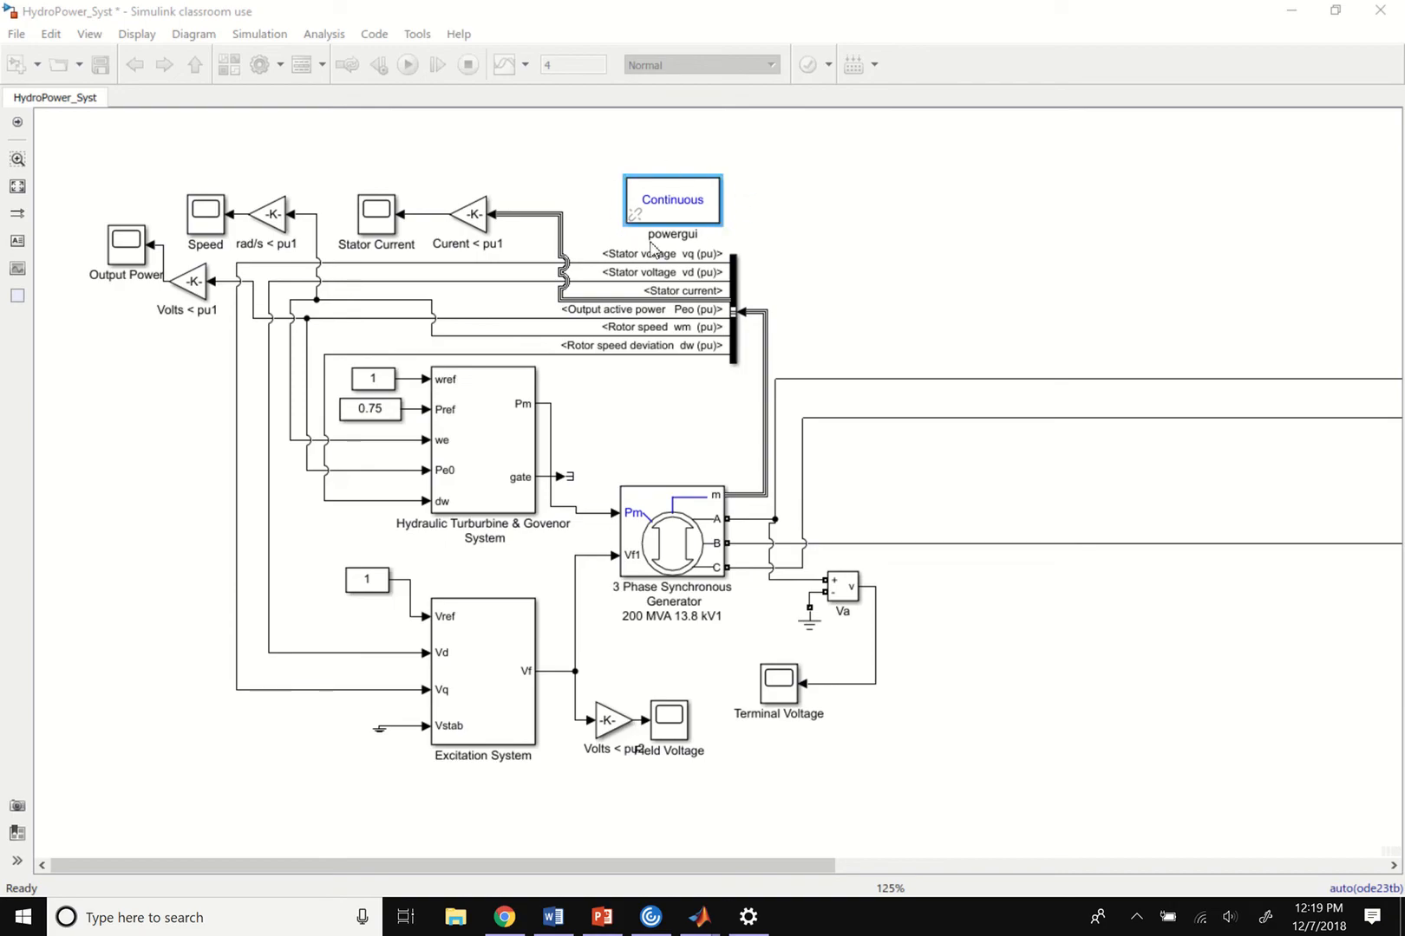
Compute and apply the initial conditions of the 3 Phase Synchronous Generator with powergui's Machine Initialization tool, and close the tool.
{"action": "scroll", "coordinate": [727, 186], "scroll_direction": "up", "scroll_amount": 5}
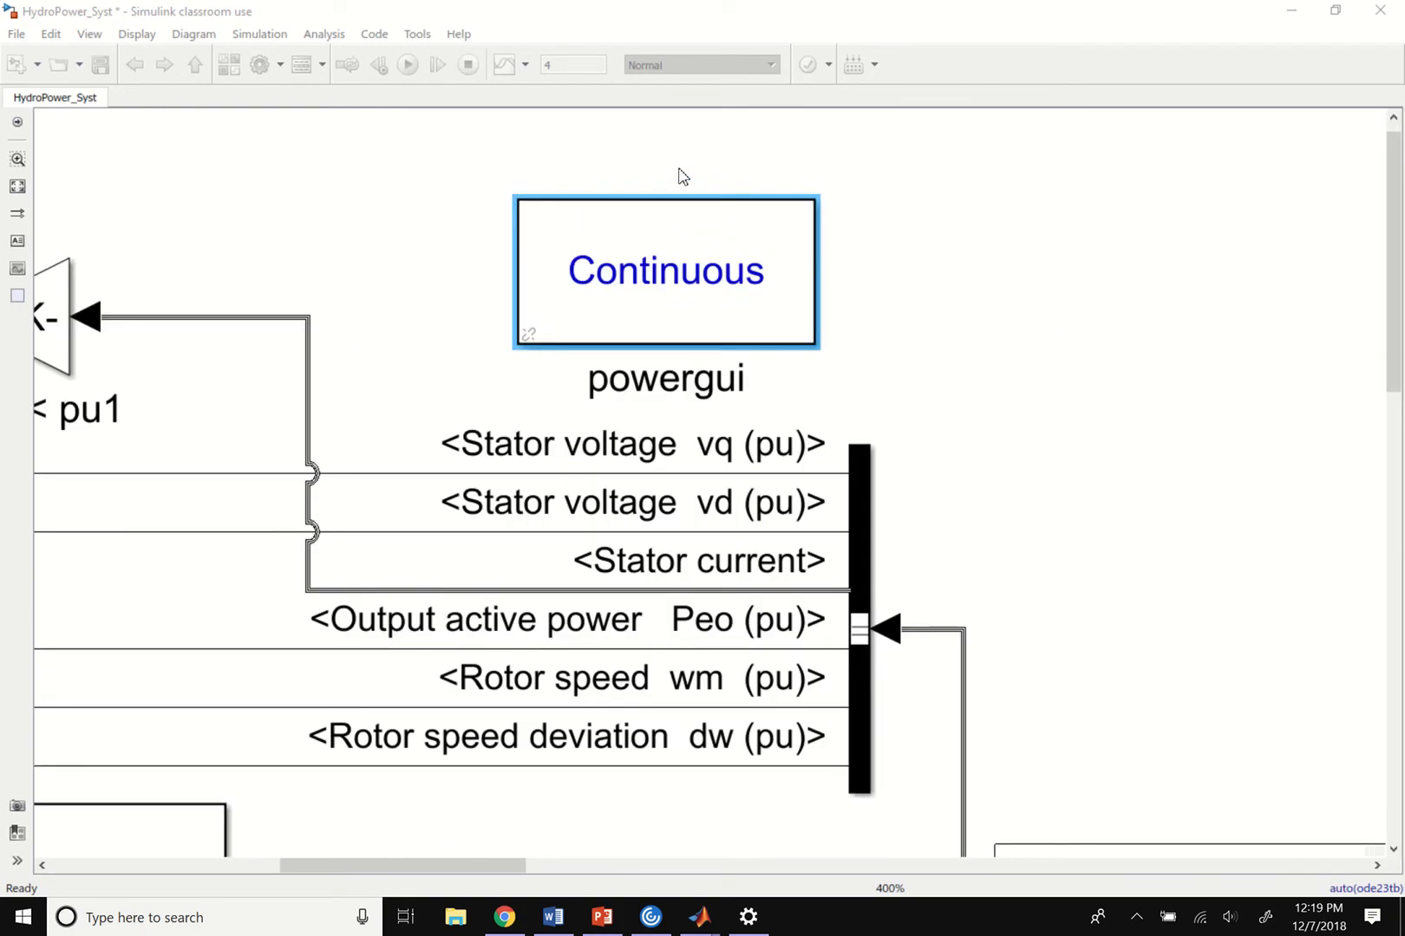
{"action": "double_click", "coordinate": [664, 234]}
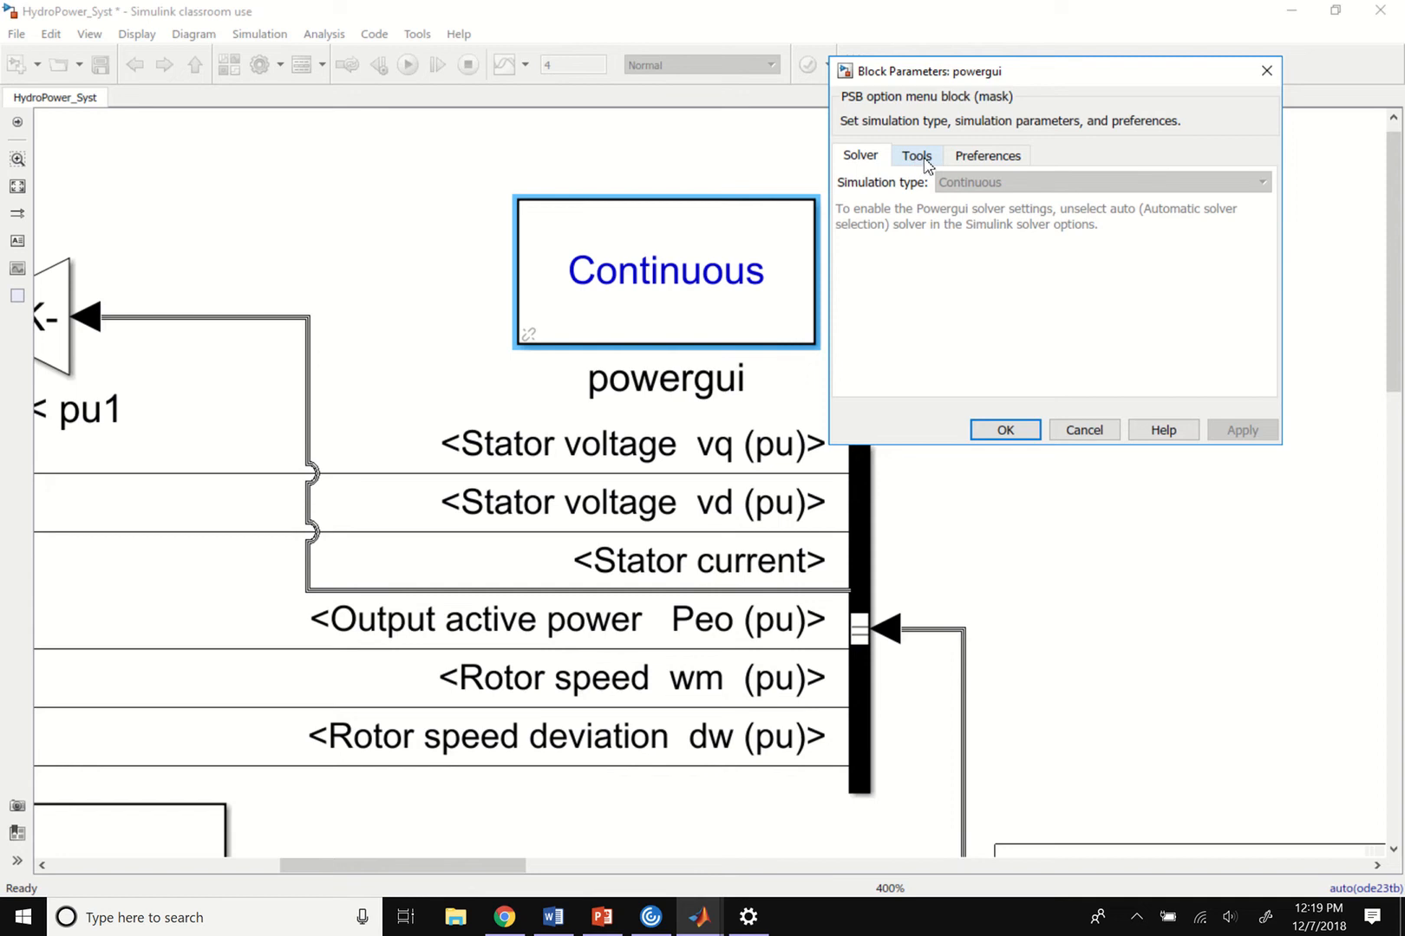
{"action": "left_click", "coordinate": [924, 161]}
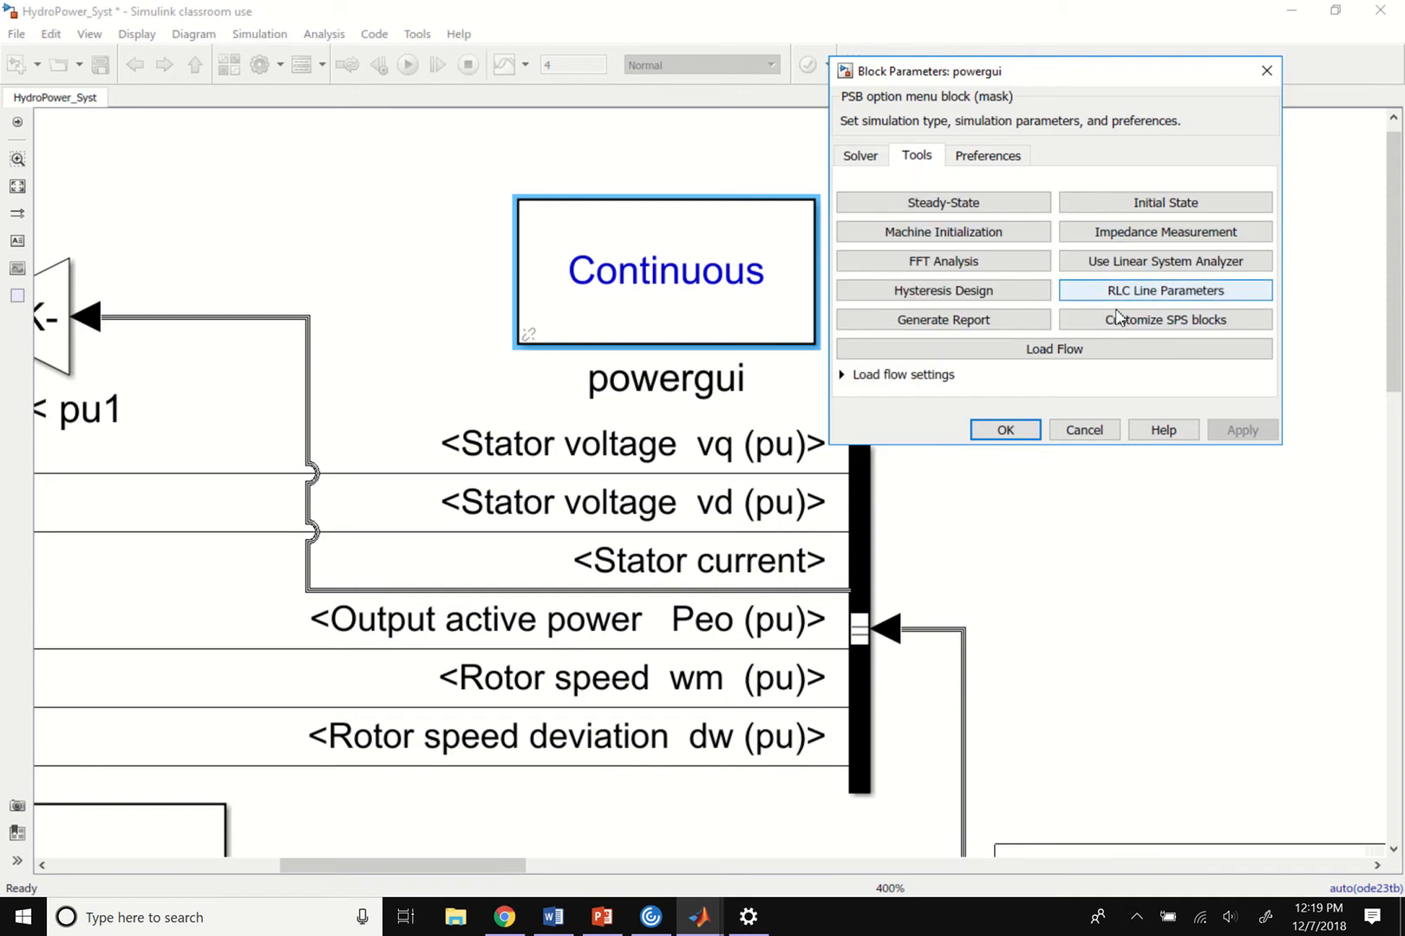
{"action": "left_click", "coordinate": [979, 232]}
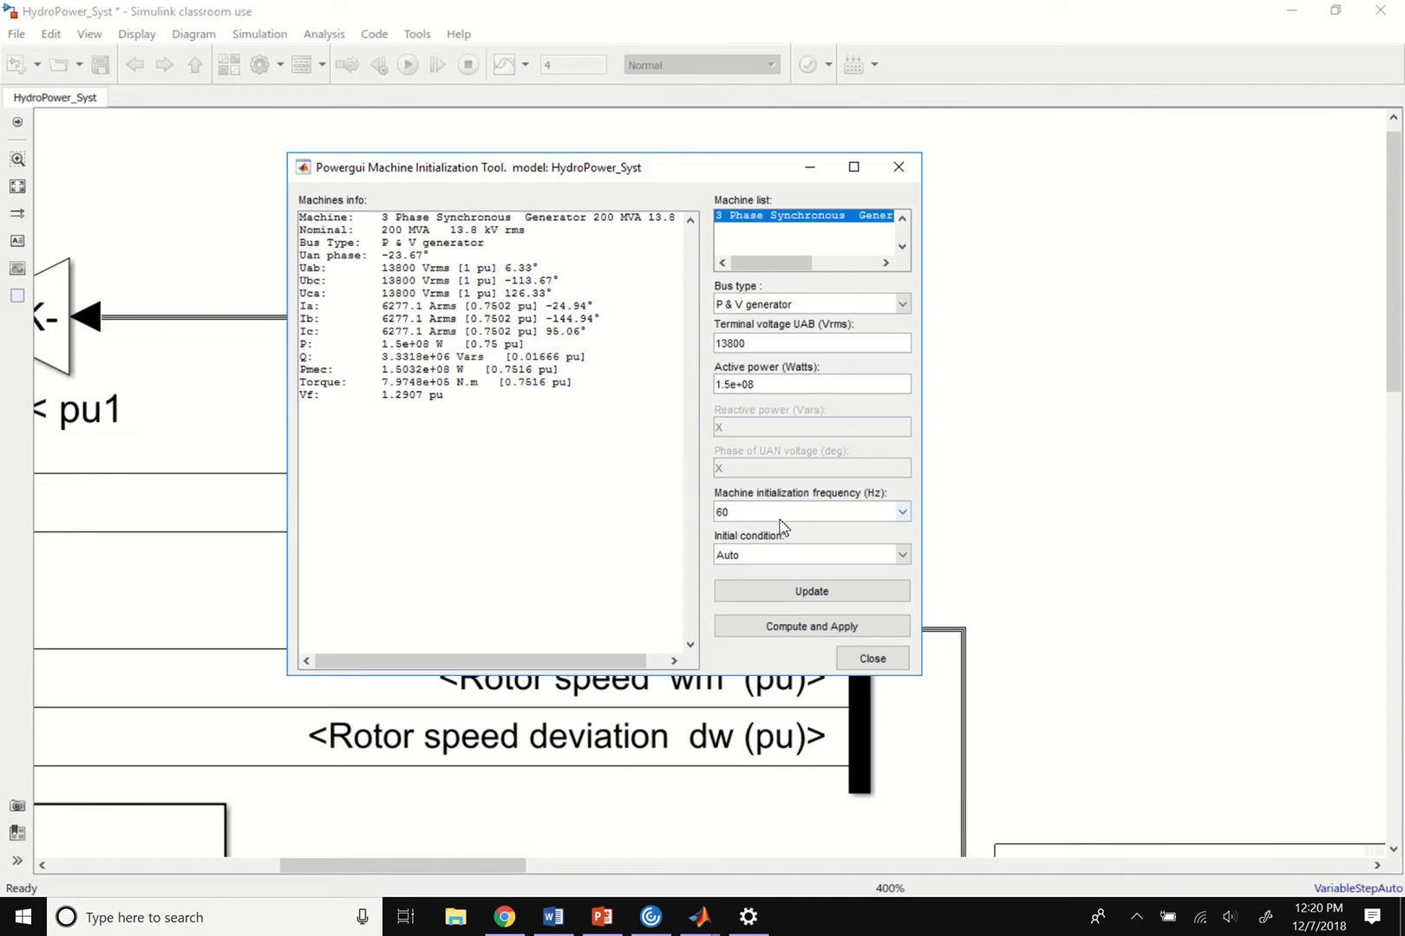
{"action": "left_click", "coordinate": [788, 635]}
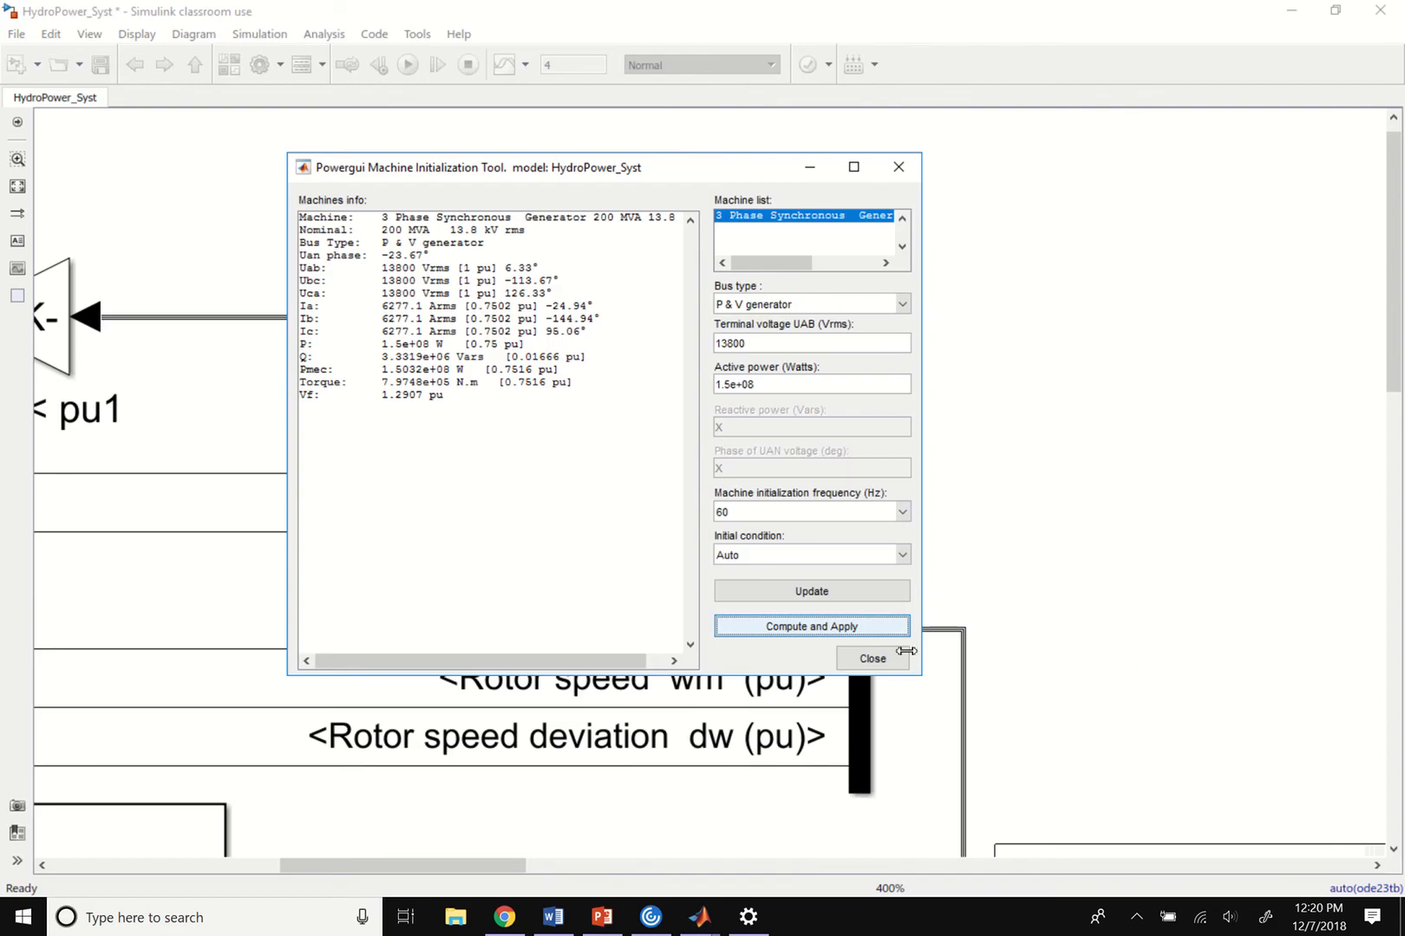
{"action": "left_click", "coordinate": [873, 659]}
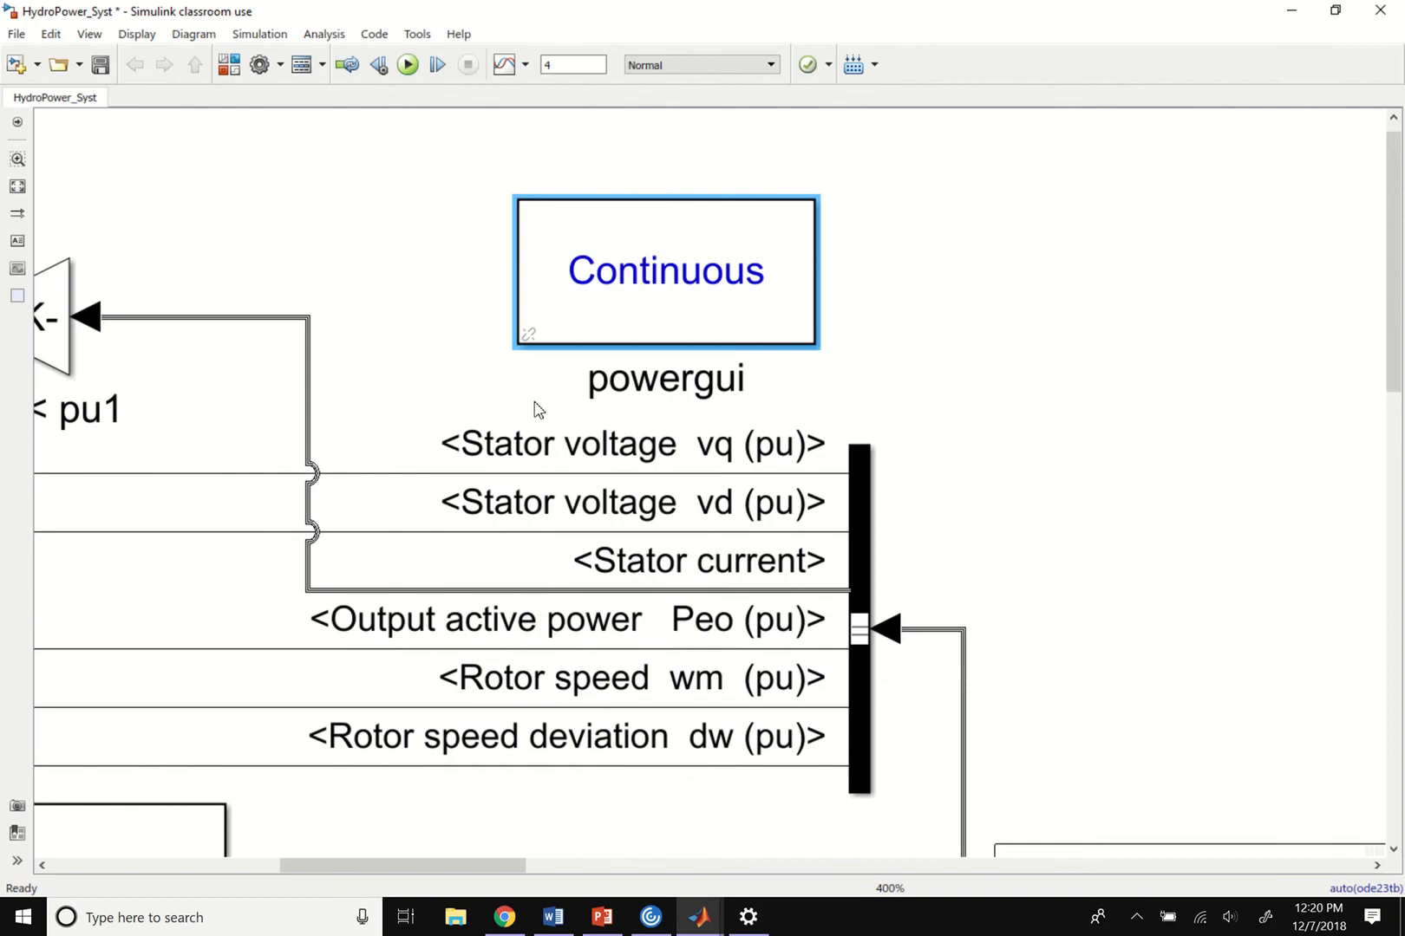
Review the 3 Phase Synchronous Generator's mechanical input options, electrical parameters and load flow settings, and close its block parameters.
{"action": "scroll", "coordinate": [536, 407], "scroll_direction": "down", "scroll_amount": 5}
{"action": "left_click_drag", "start_coordinate": [430, 448], "coordinate": [607, 139]}
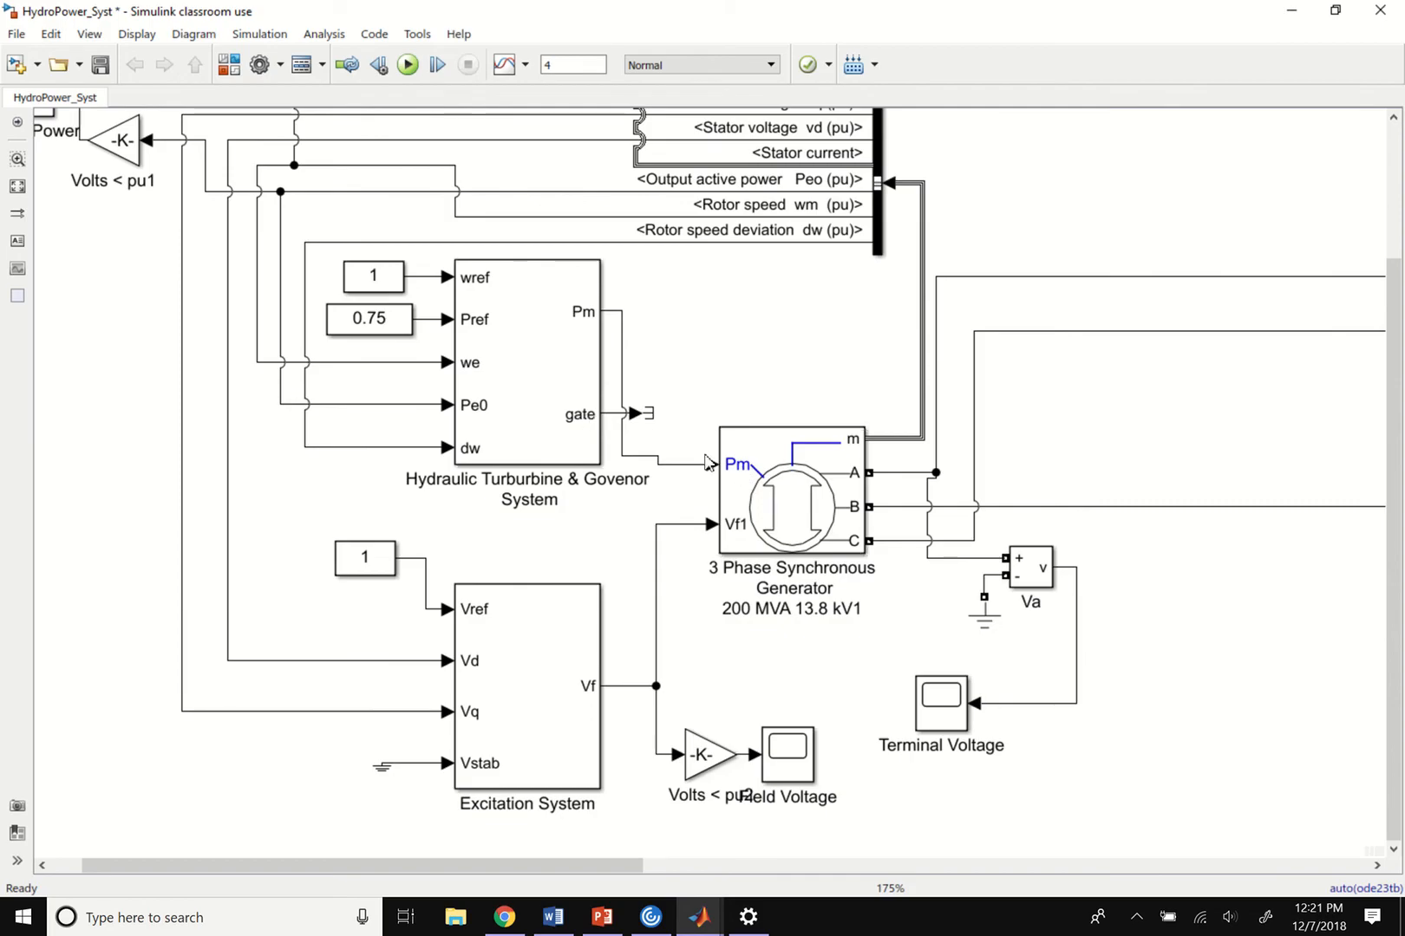
{"action": "left_click_drag", "start_coordinate": [705, 461], "coordinate": [724, 462]}
{"action": "double_click", "coordinate": [799, 496]}
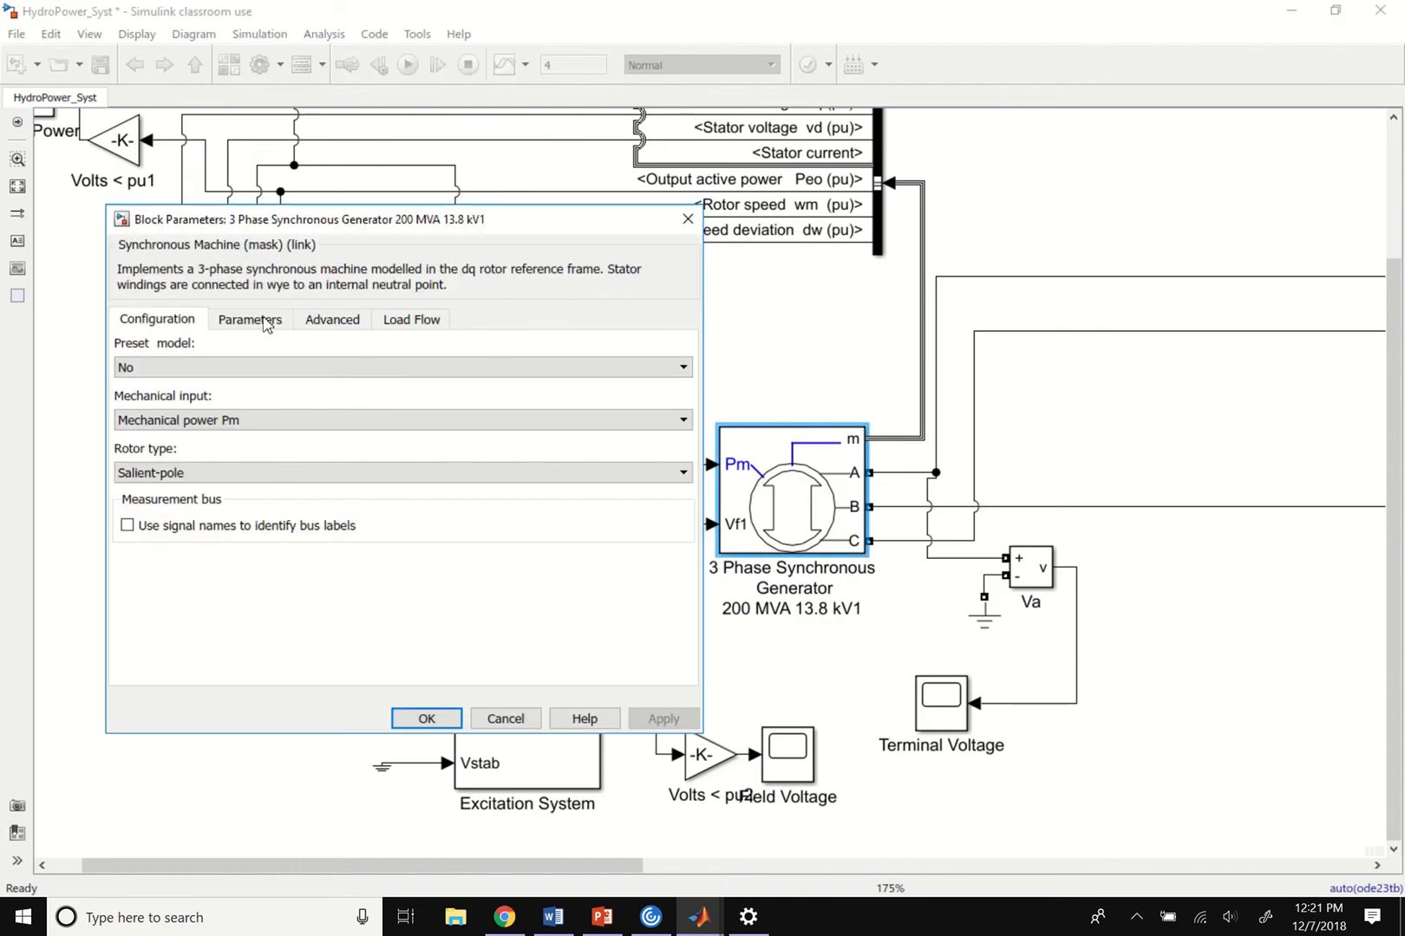
{"action": "left_click", "coordinate": [279, 422]}
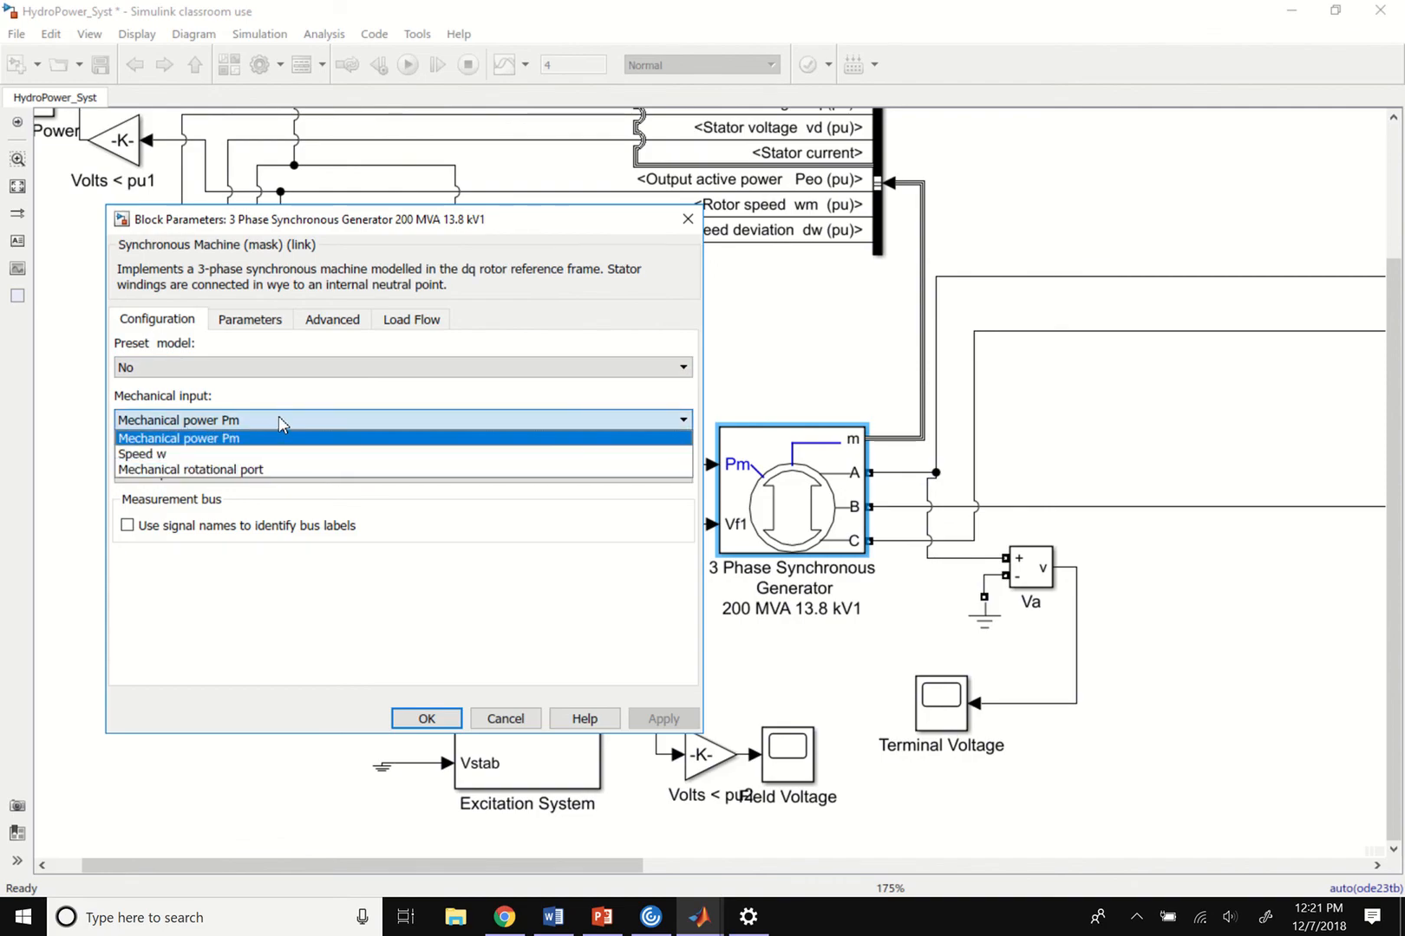
{"action": "left_click", "coordinate": [272, 422]}
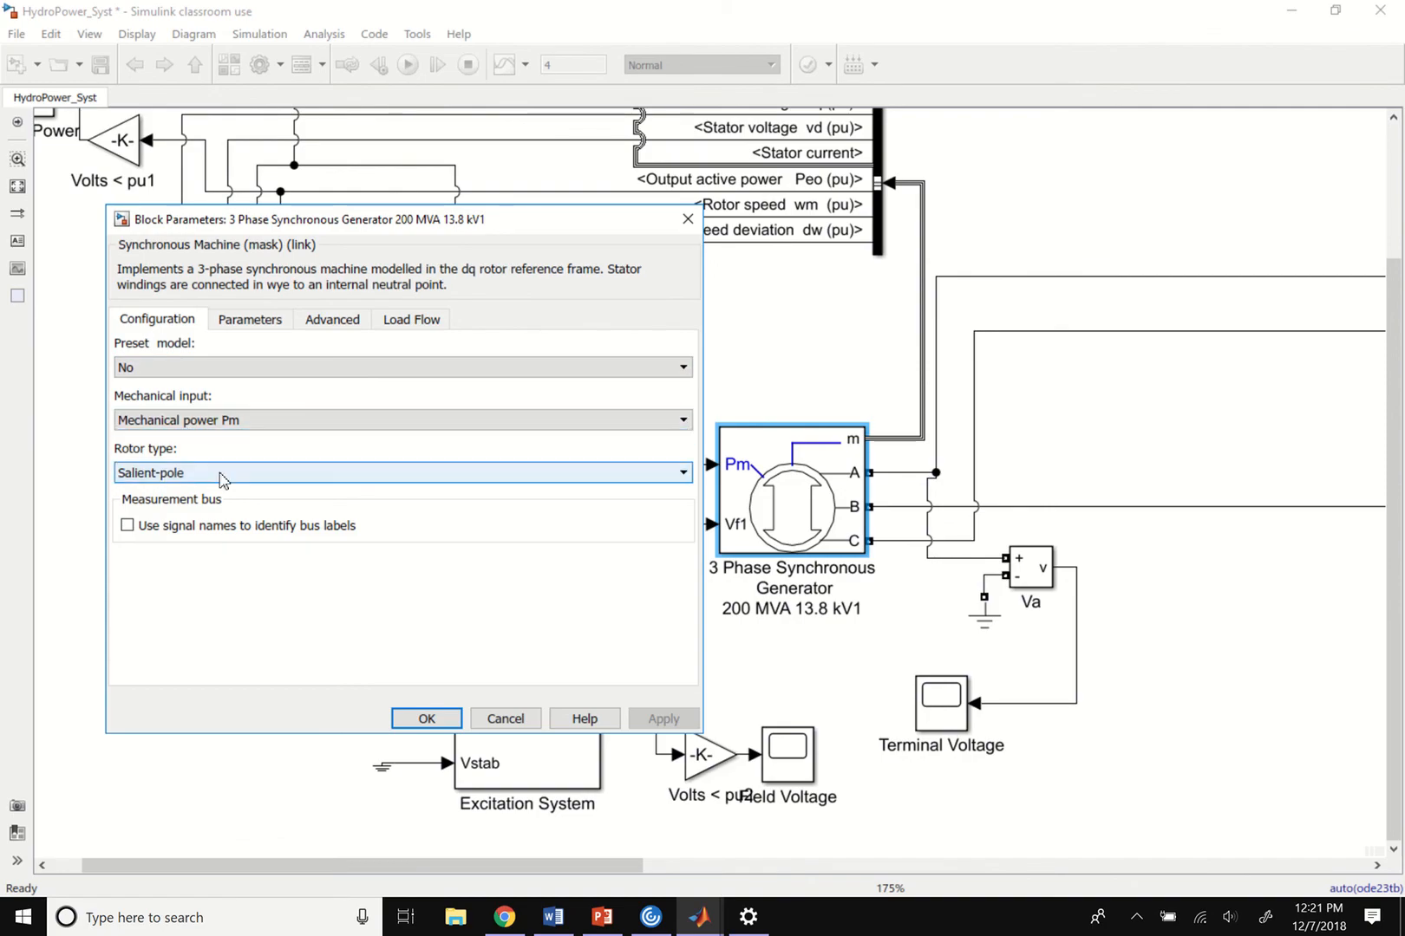
{"action": "left_click", "coordinate": [251, 327]}
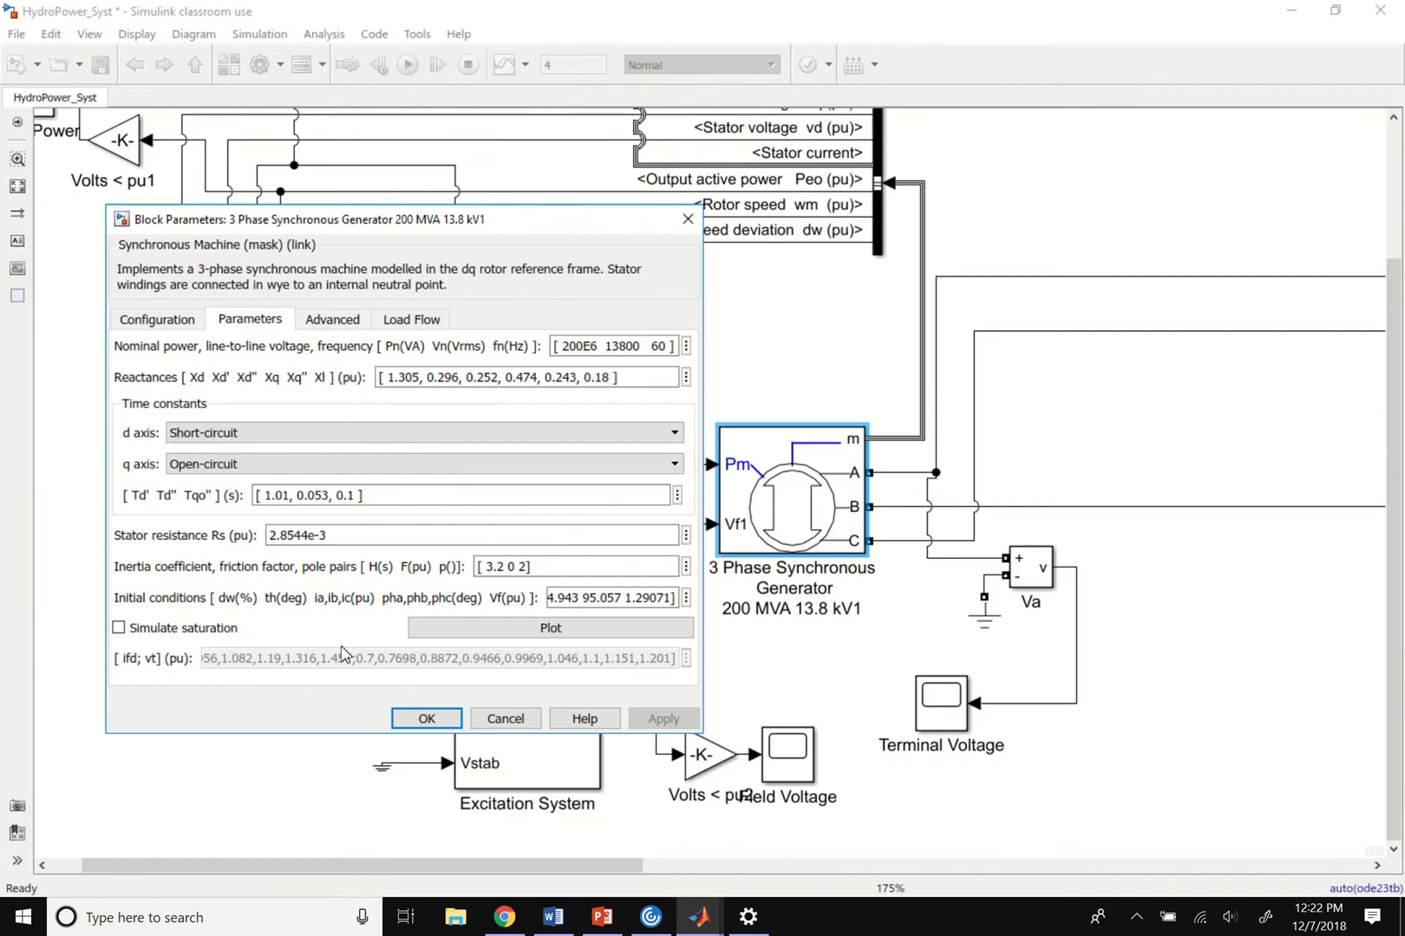
{"action": "left_click", "coordinate": [417, 319]}
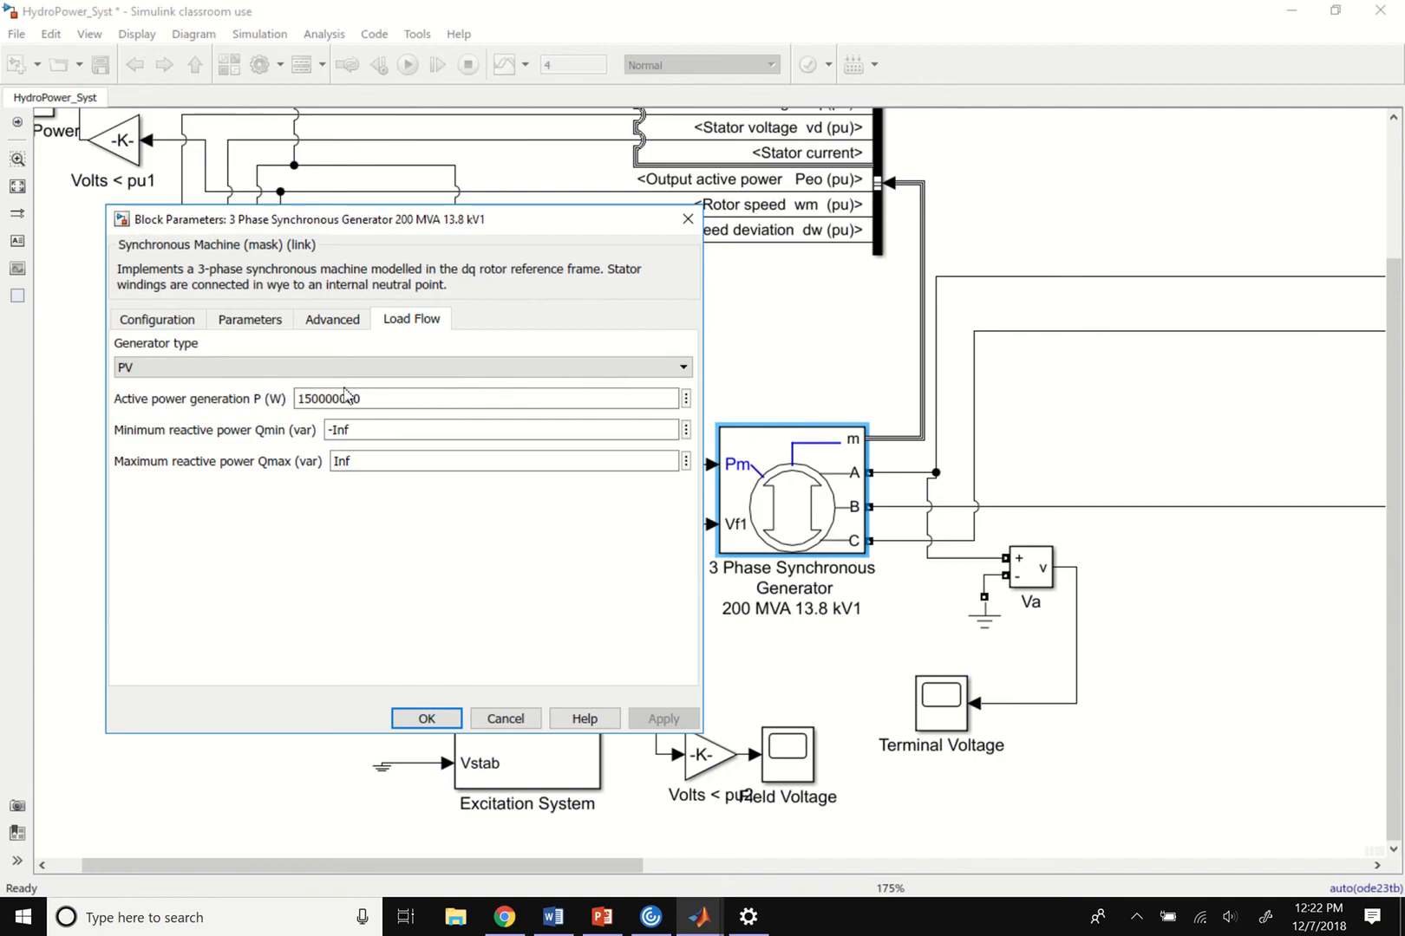
{"action": "left_click", "coordinate": [299, 397]}
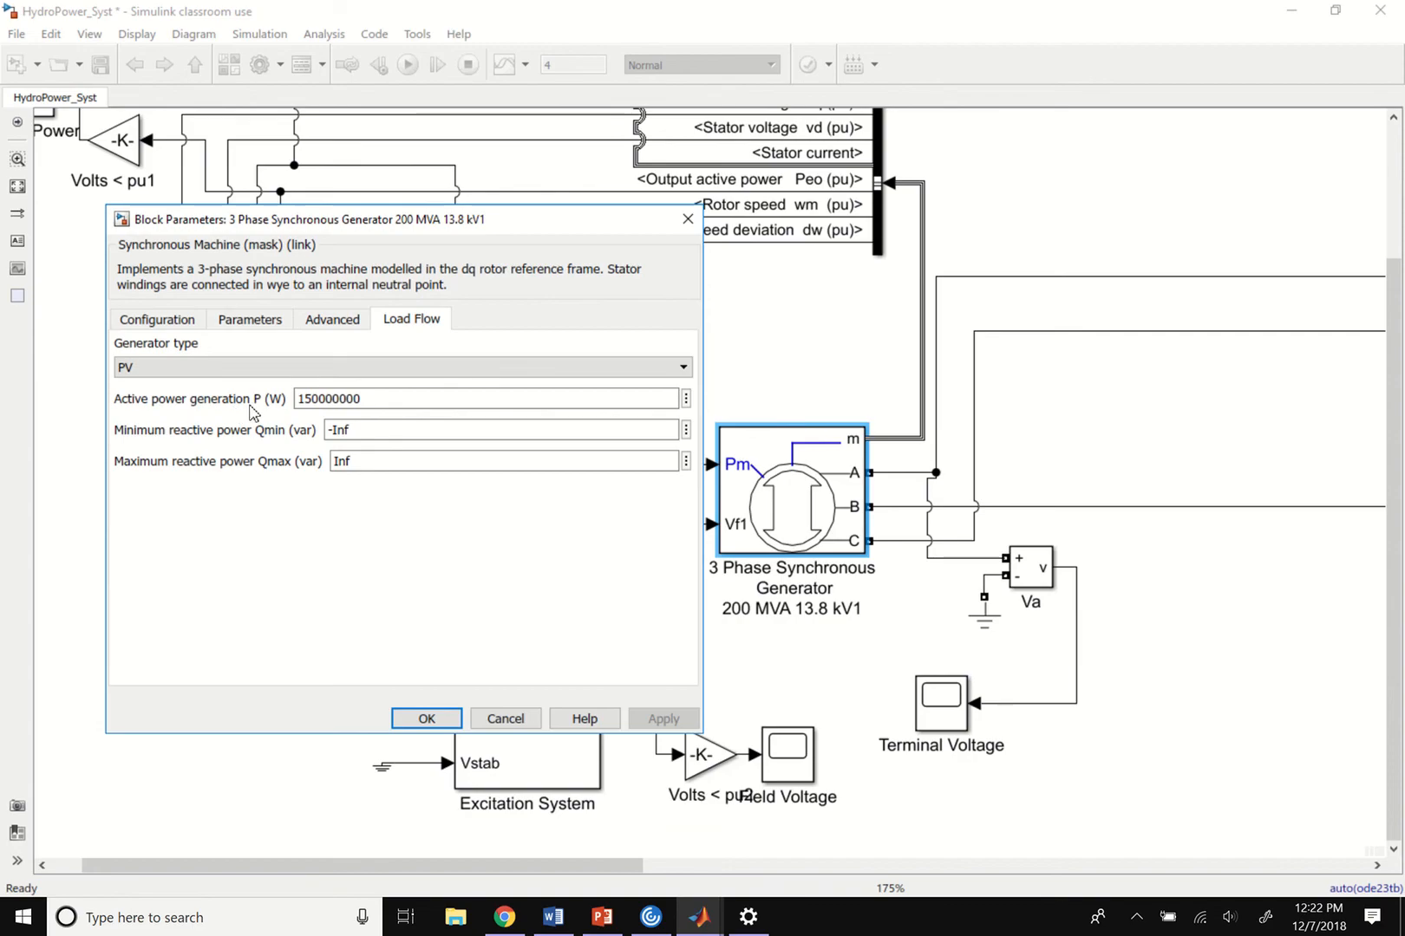
{"action": "left_click", "coordinate": [426, 719]}
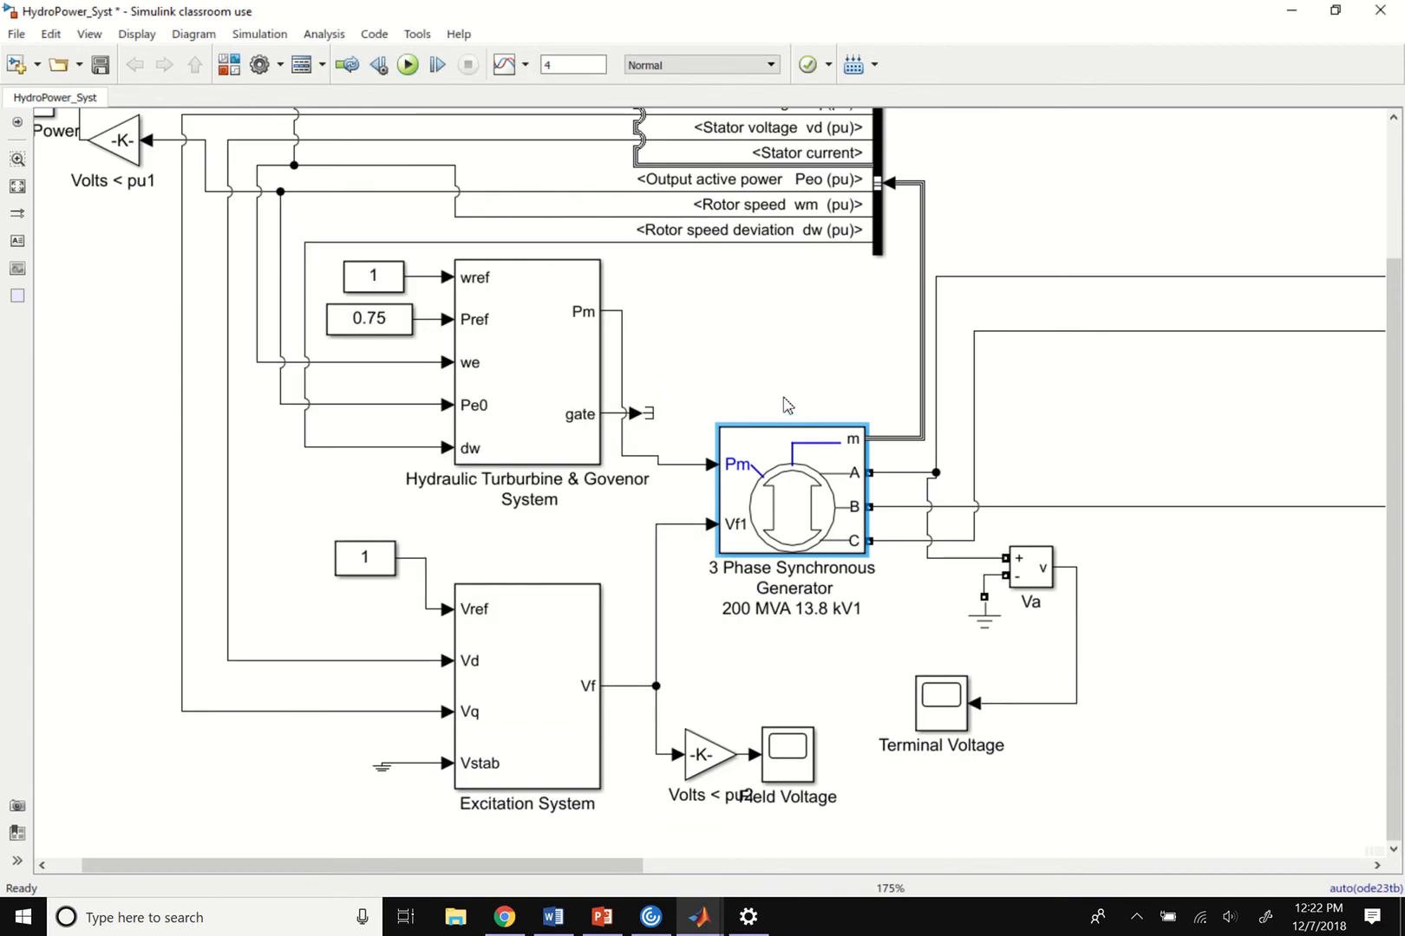
Examine the Hydraulic Turbine & Governor System block's input connections and the constant feeding wref.
{"action": "scroll", "coordinate": [804, 399], "scroll_direction": "up", "scroll_amount": 2}
{"action": "scroll", "coordinate": [806, 397], "scroll_direction": "down", "scroll_amount": 1}
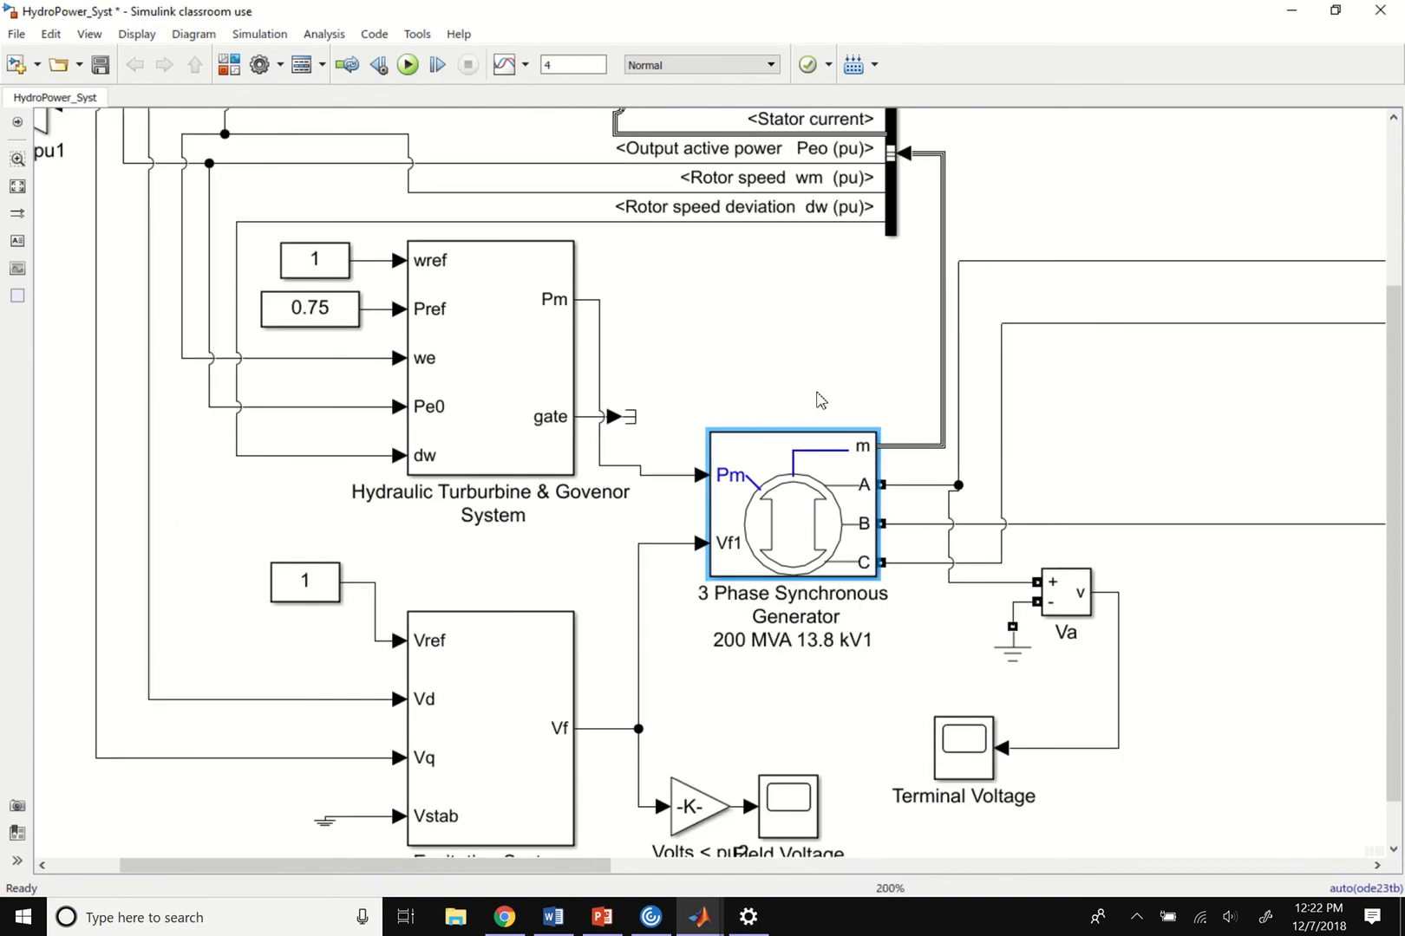
{"action": "scroll", "coordinate": [468, 279], "scroll_direction": "down", "scroll_amount": 1}
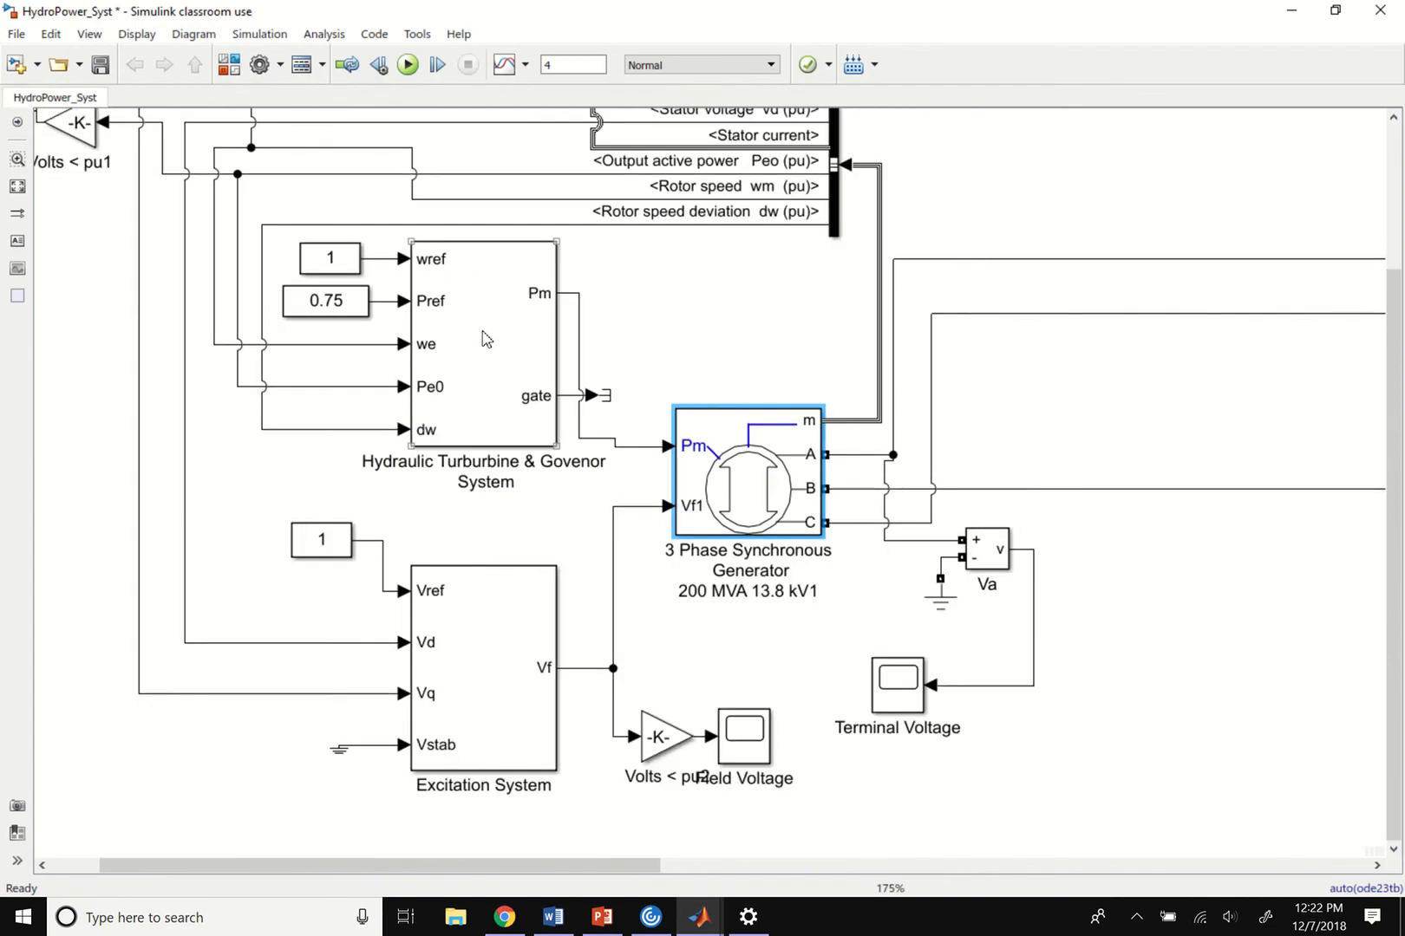
{"action": "left_click_drag", "start_coordinate": [477, 302], "coordinate": [578, 394]}
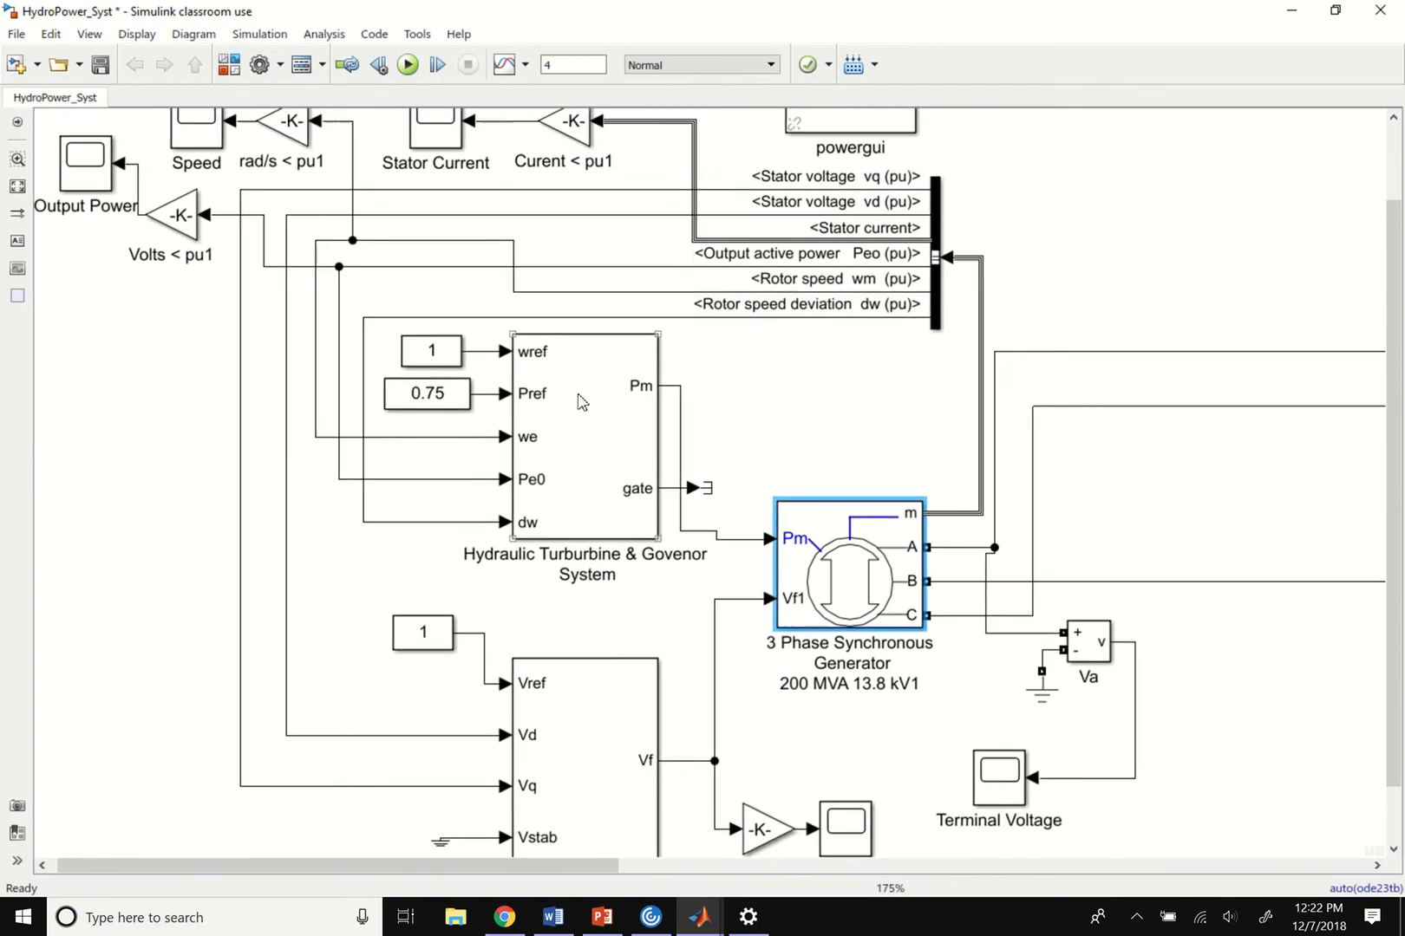
{"action": "scroll", "coordinate": [579, 401], "scroll_direction": "up", "scroll_amount": 4}
{"action": "scroll", "coordinate": [589, 346], "scroll_direction": "down", "scroll_amount": 2}
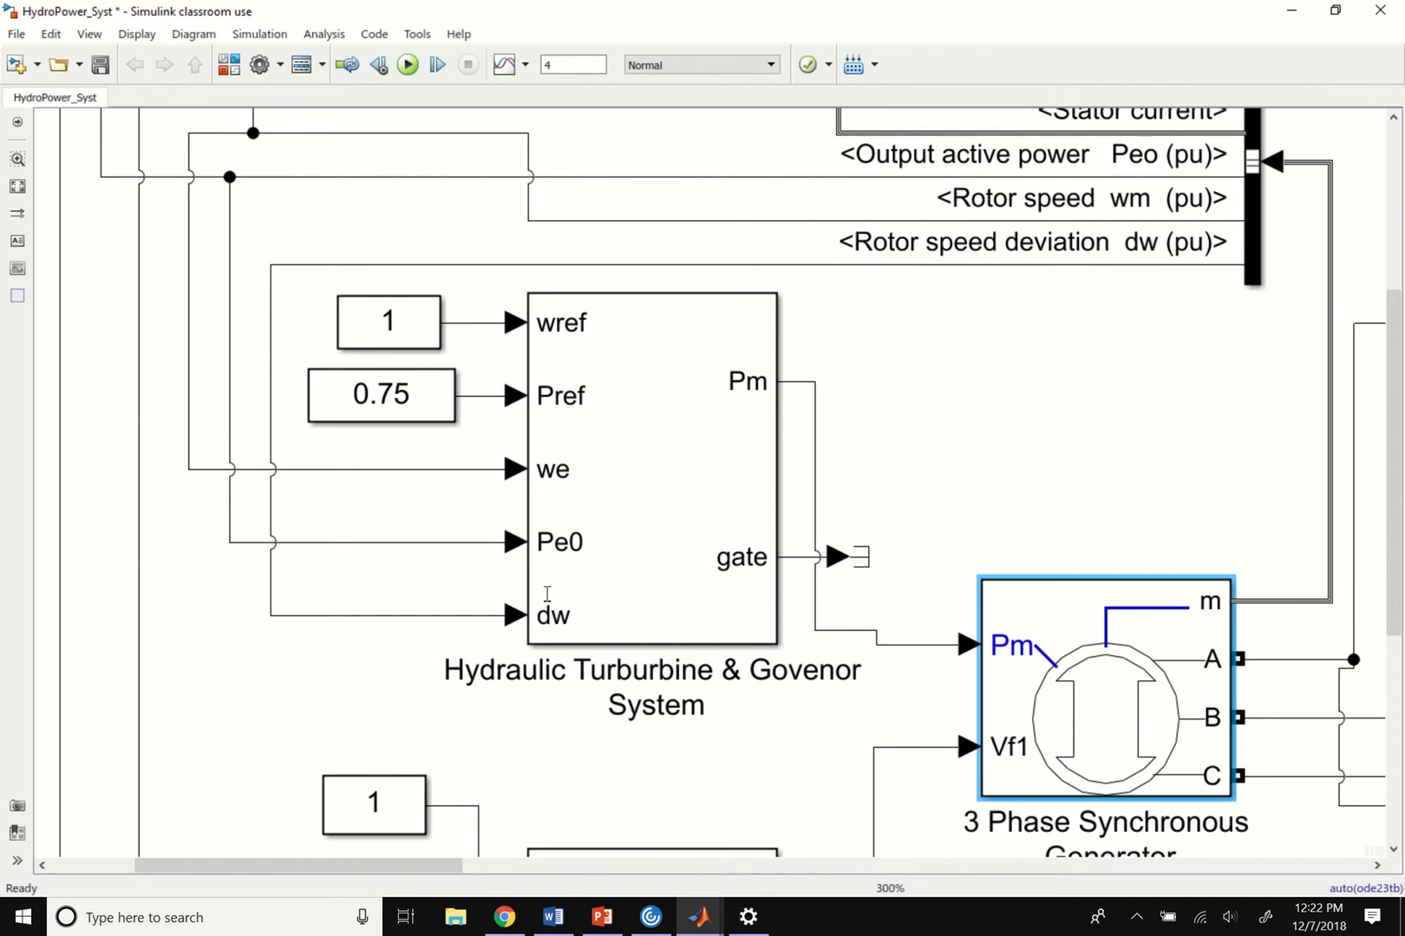
{"action": "left_click", "coordinate": [354, 318]}
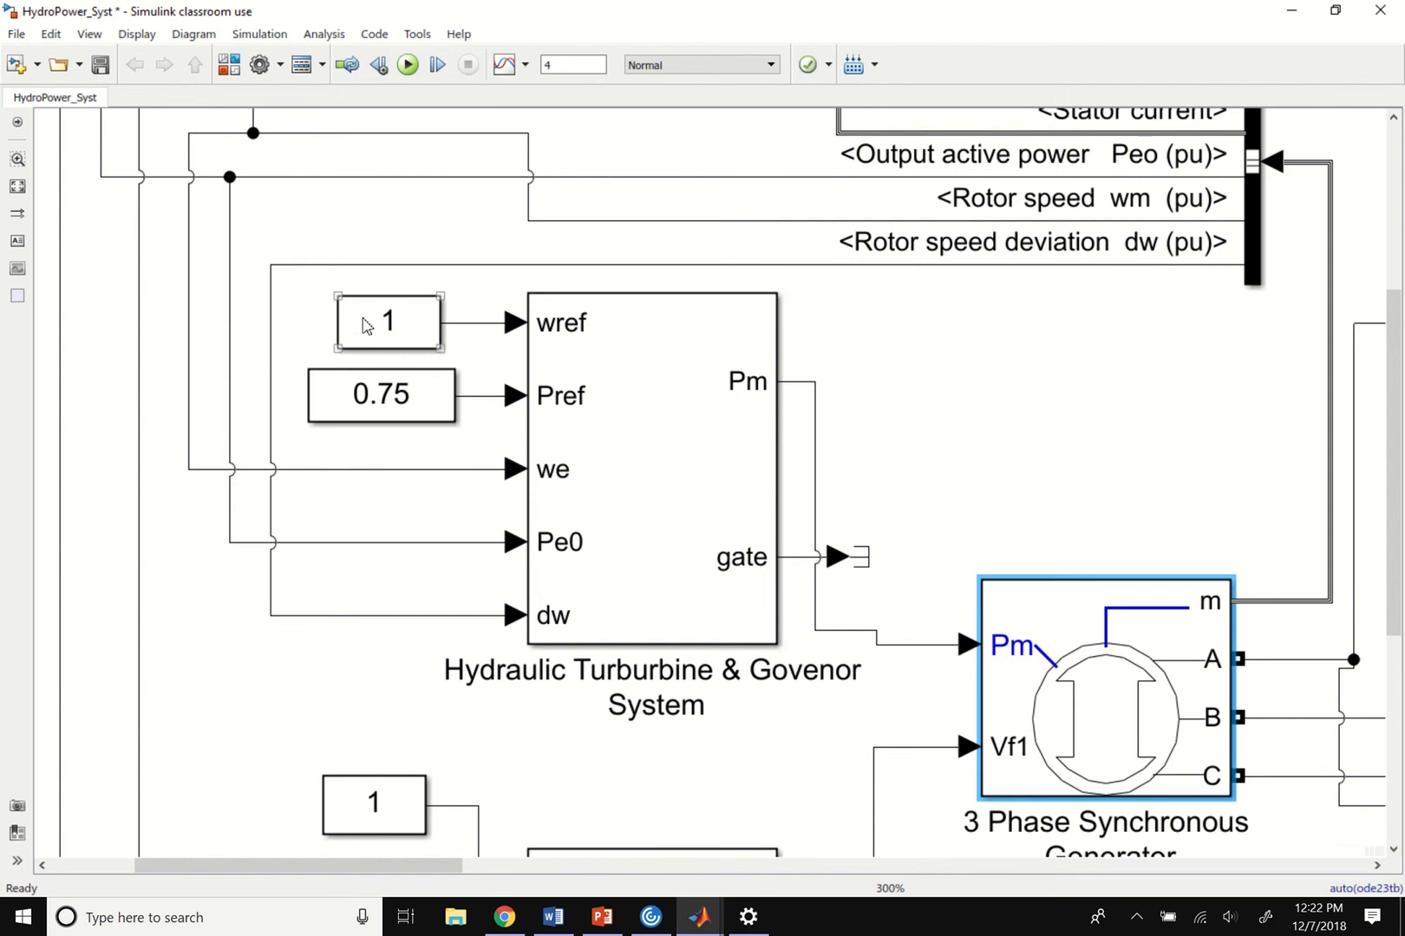
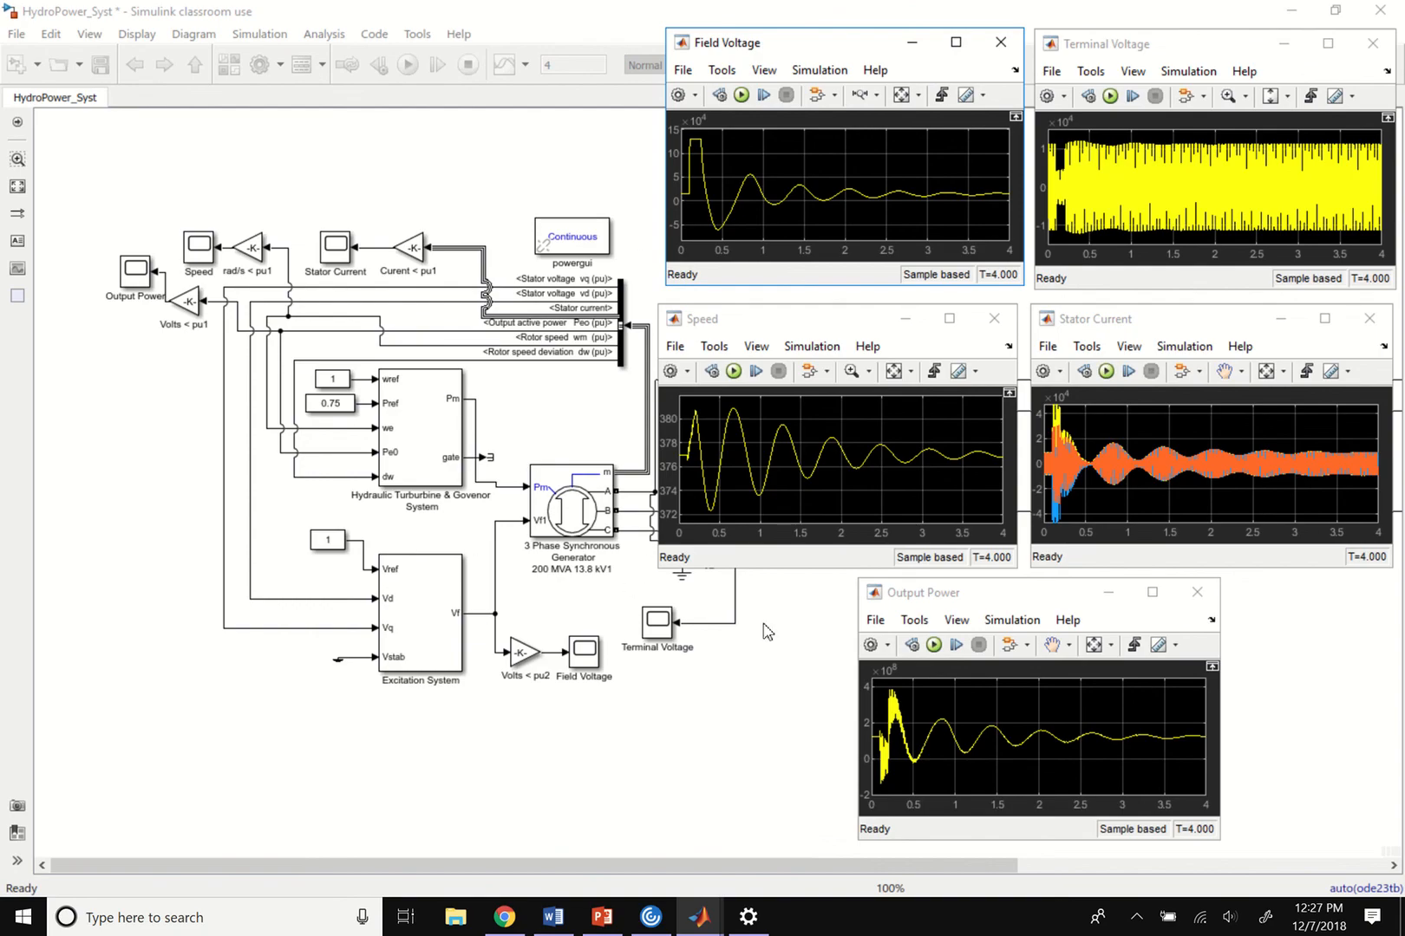
View the Field Voltage and Terminal Voltage scopes at full size one after the other, restoring each window.
{"action": "left_click", "coordinate": [957, 43]}
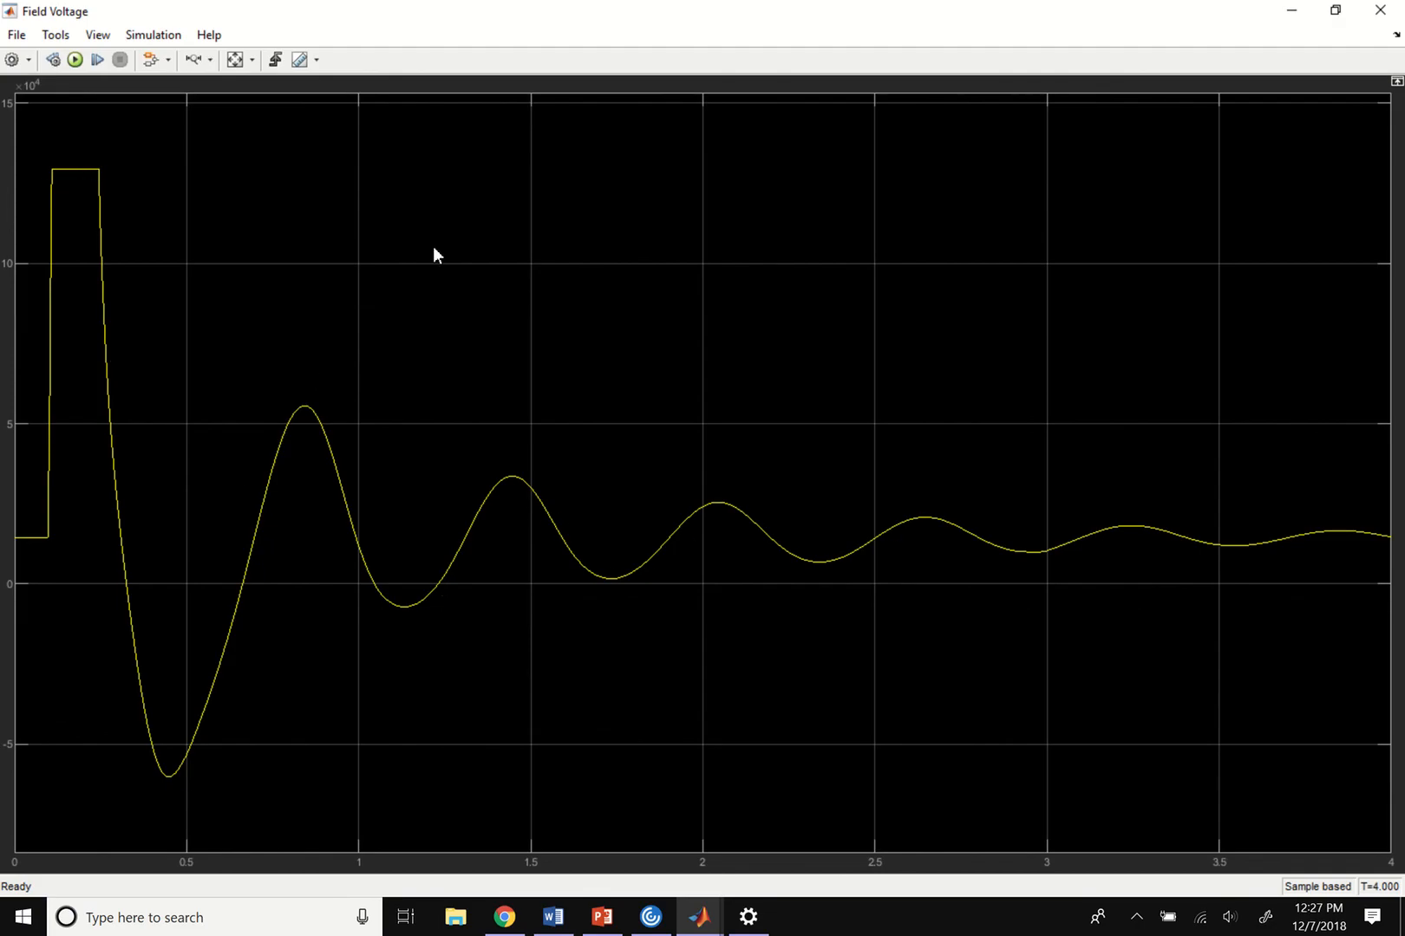
{"action": "left_click", "coordinate": [1329, 12]}
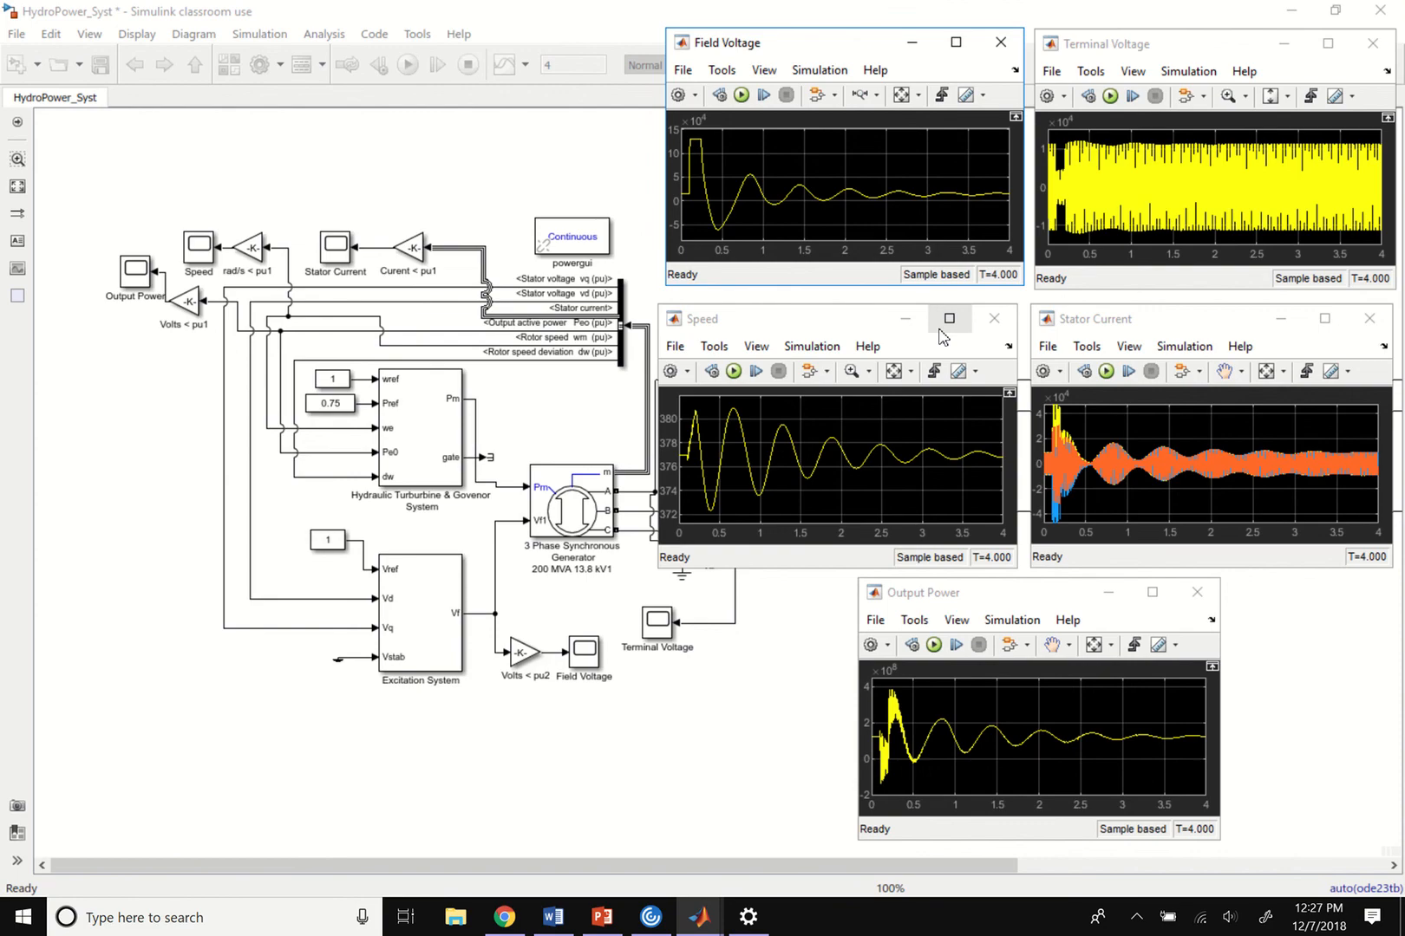
{"action": "left_click", "coordinate": [1327, 50]}
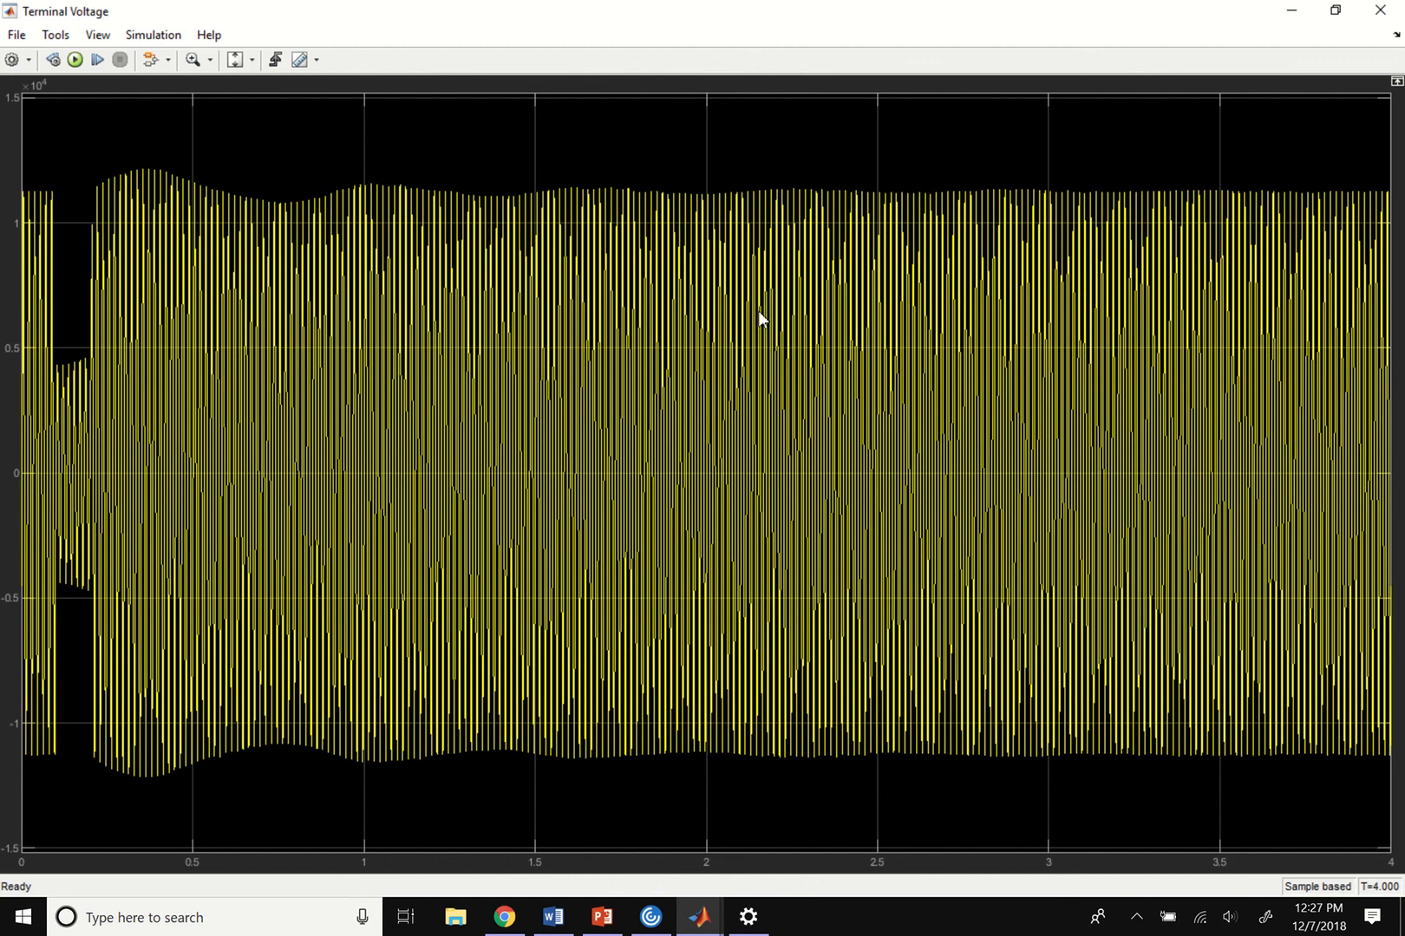
{"action": "left_click", "coordinate": [1332, 11]}
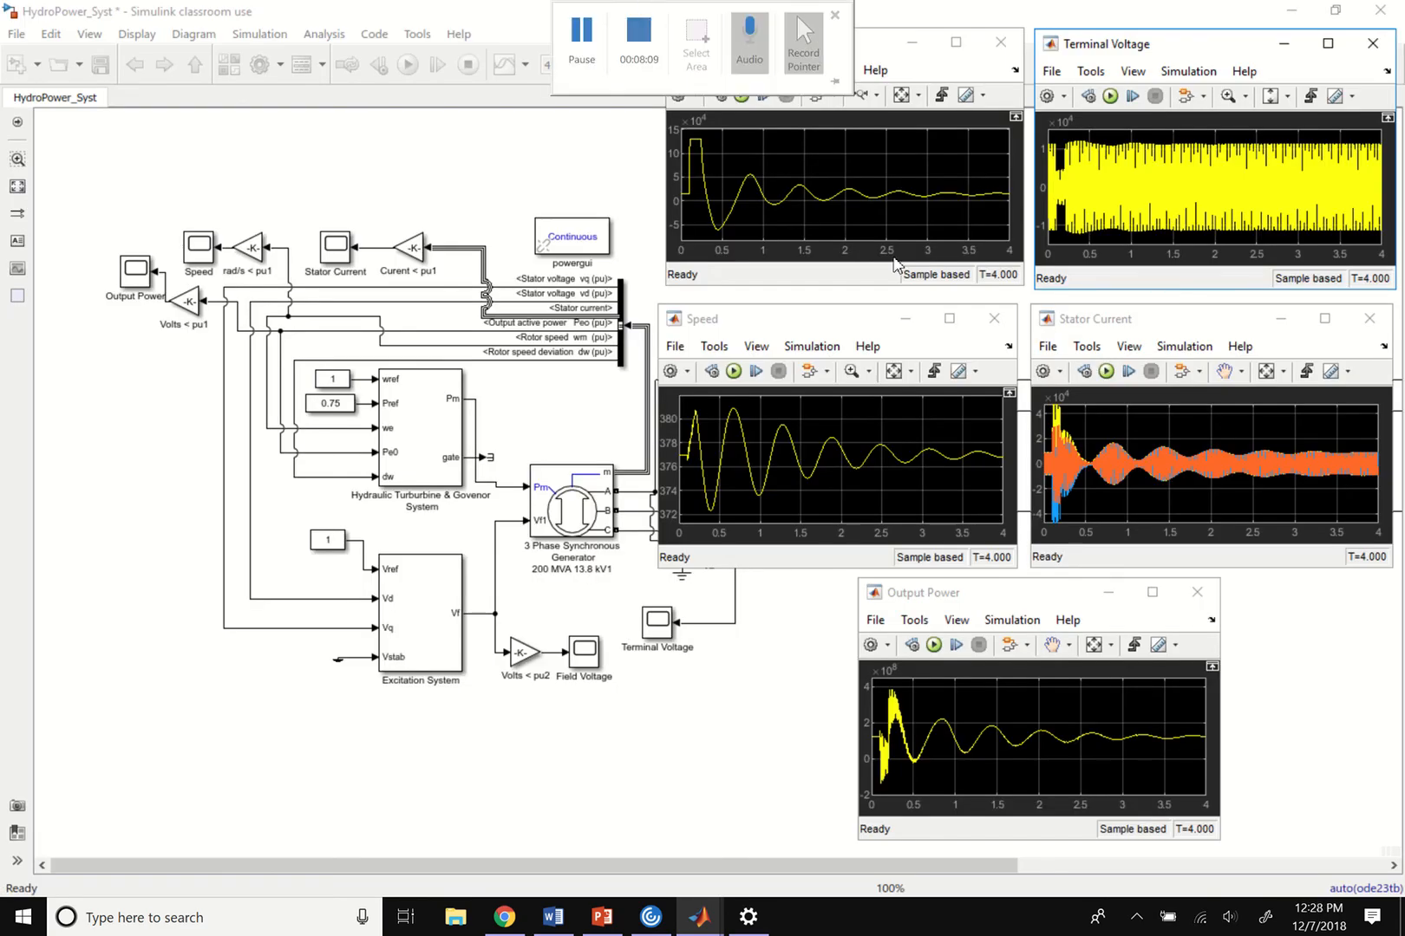
Inspect the Speed, Stator Current and Output Power scope waveforms at full size, one scope at a time.
{"action": "left_click", "coordinate": [949, 319]}
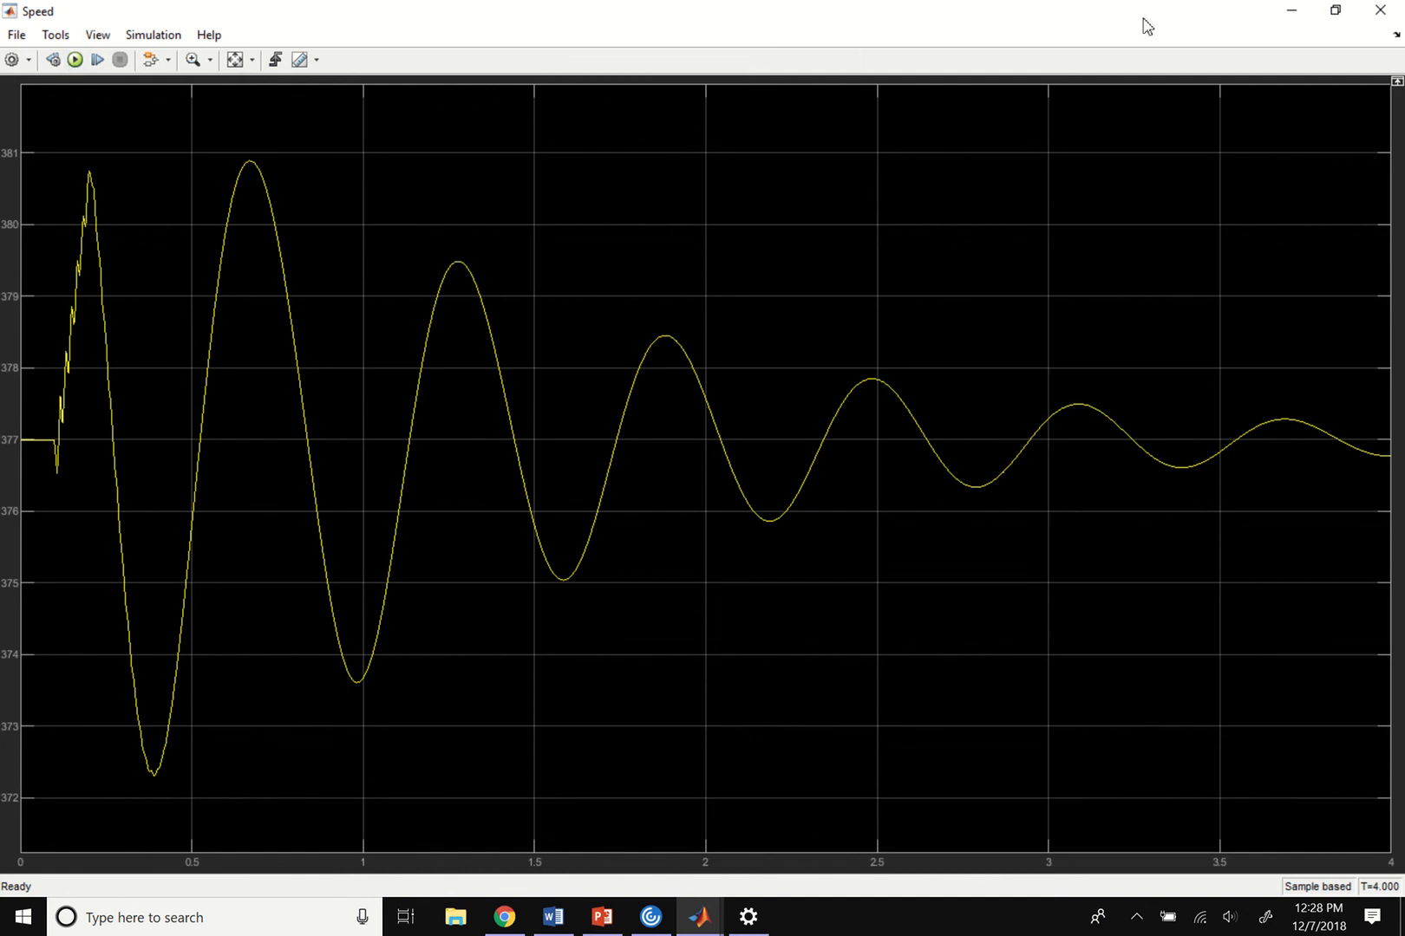
{"action": "left_click", "coordinate": [1291, 11]}
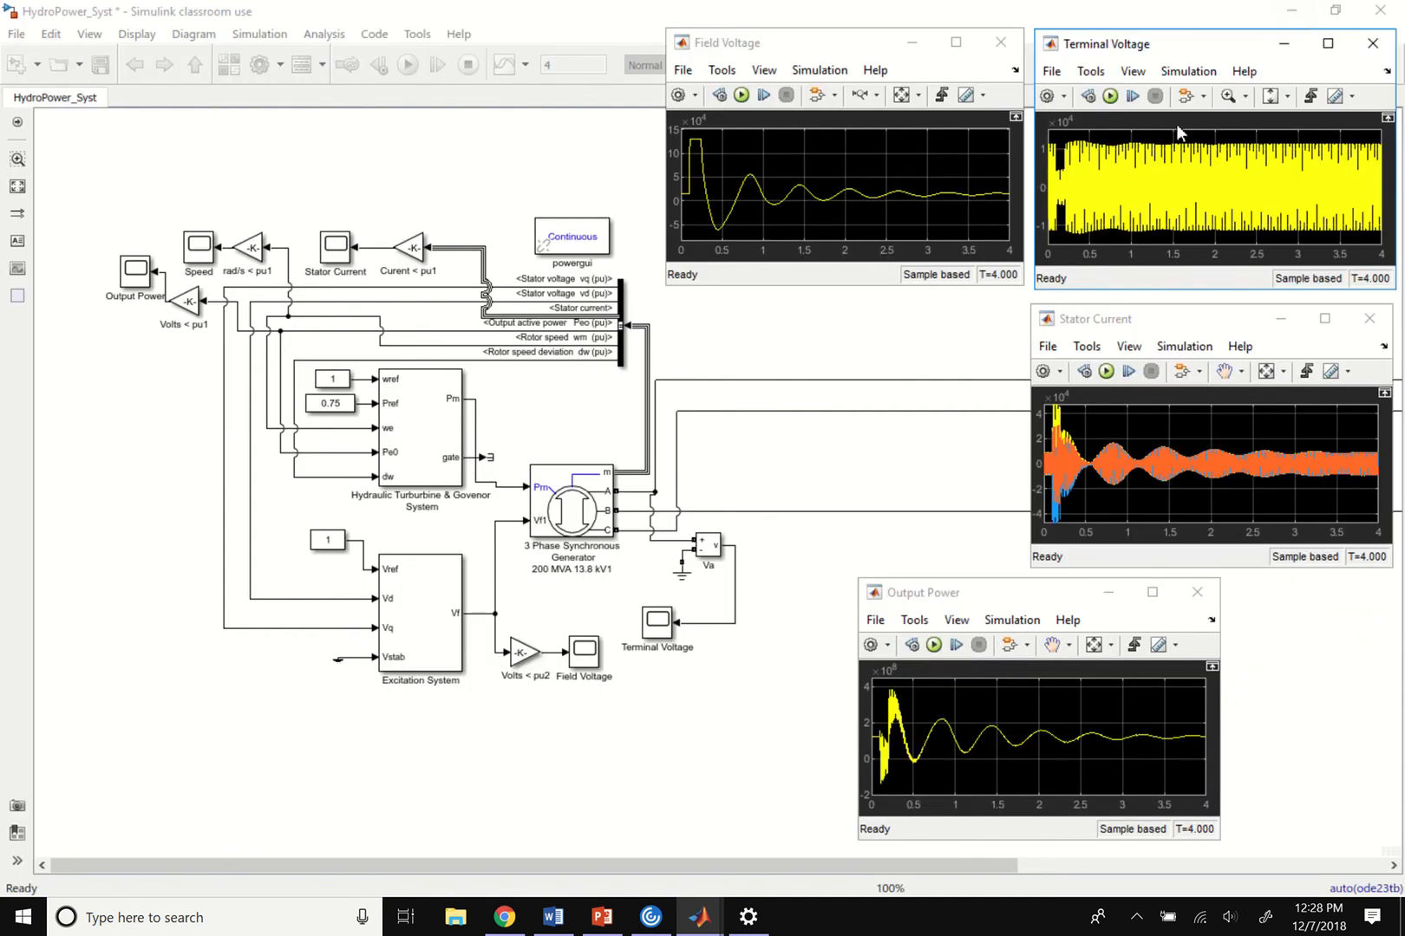
{"action": "left_click", "coordinate": [1324, 319]}
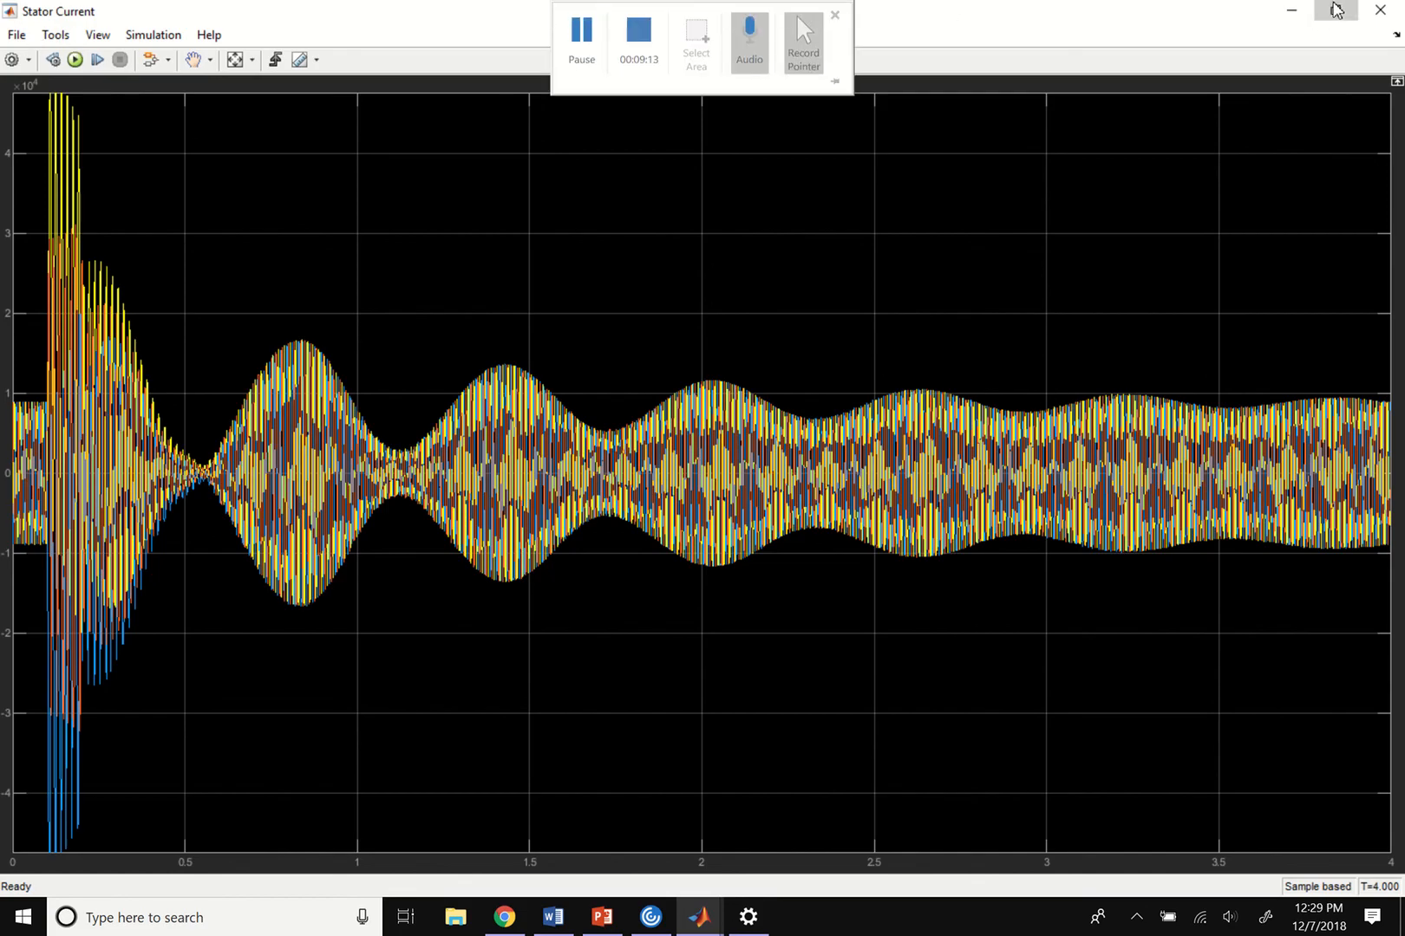
{"action": "left_click", "coordinate": [1333, 11]}
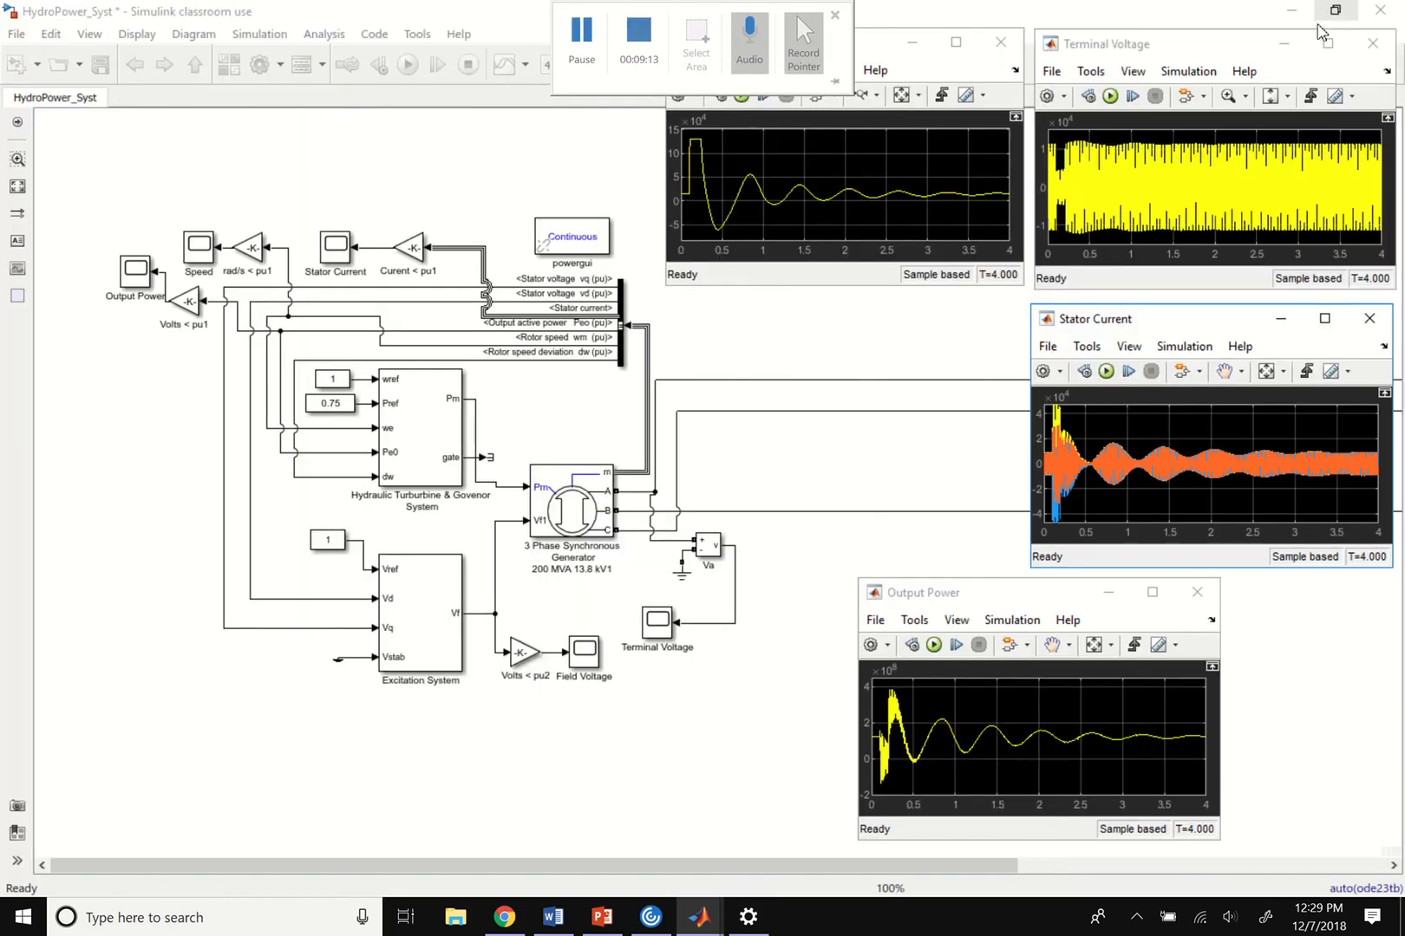
{"action": "left_click", "coordinate": [1153, 593]}
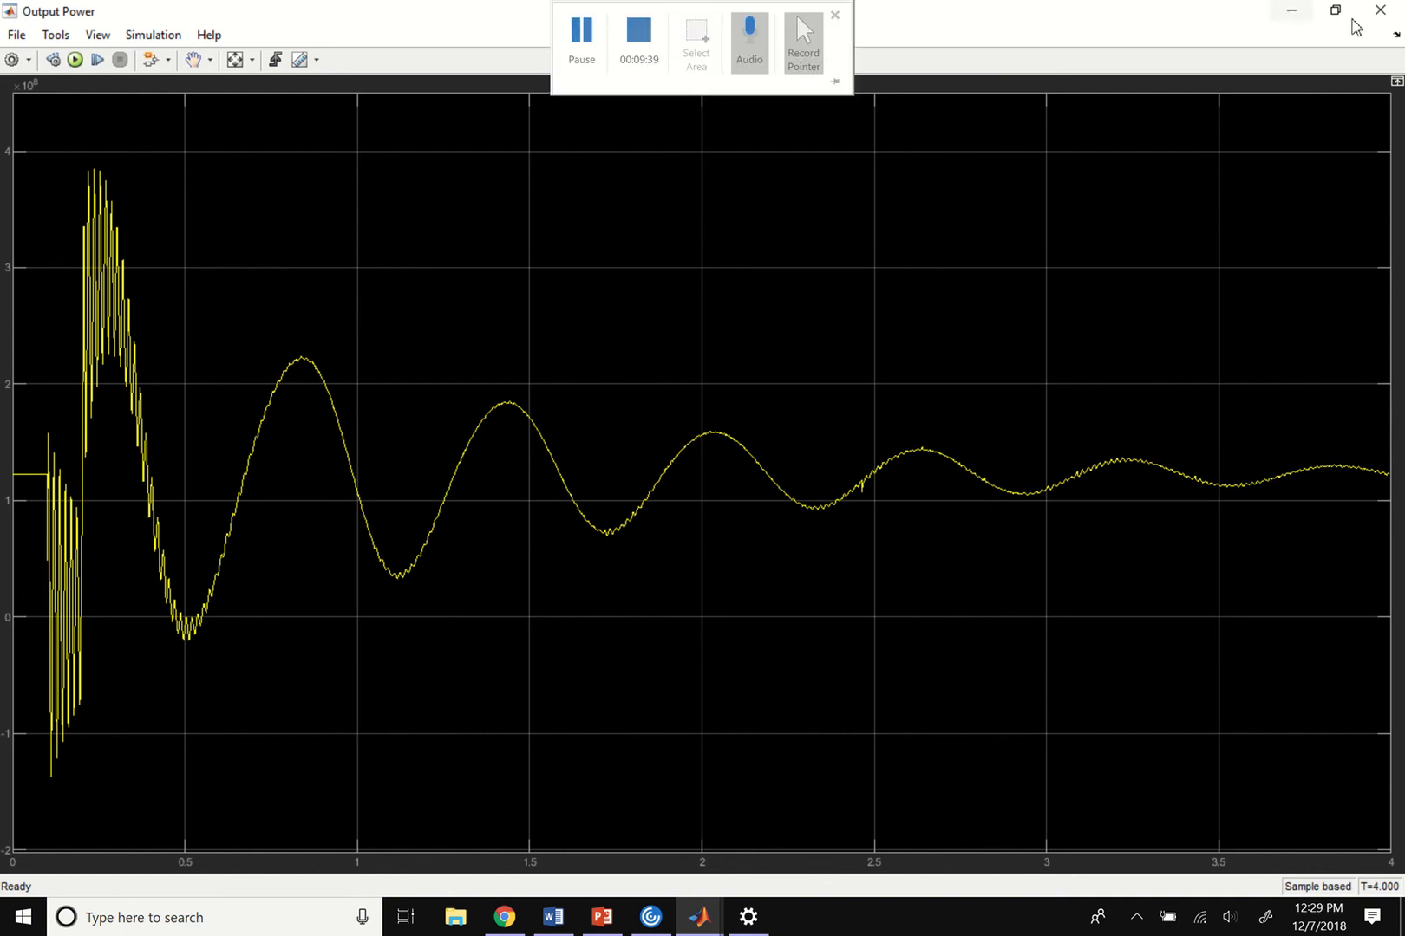
{"action": "left_click", "coordinate": [1340, 15]}
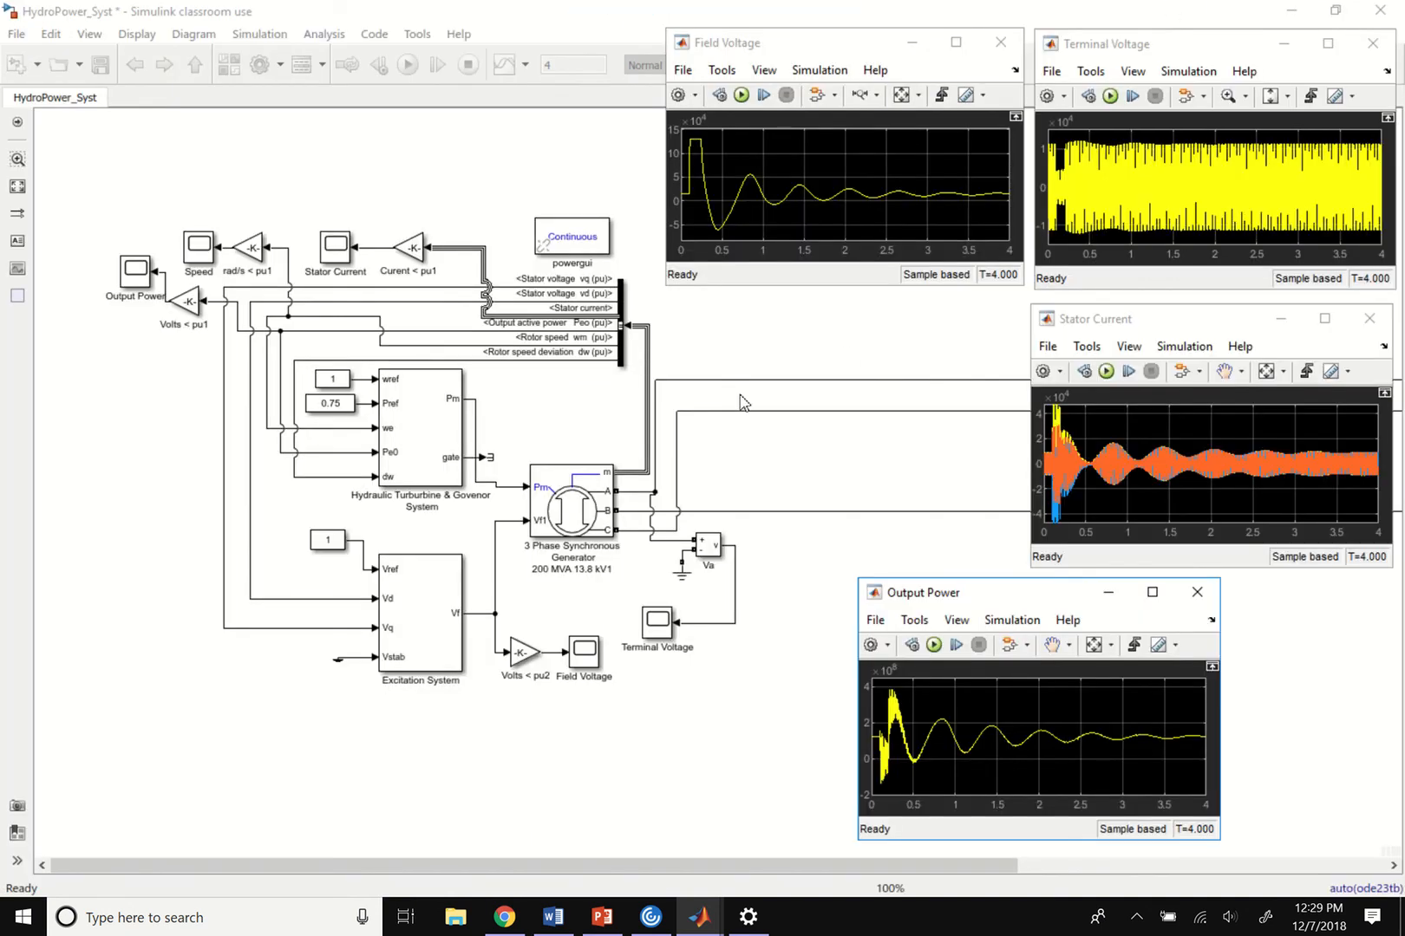
{"action": "mouse_move", "coordinate": [646, 13]}
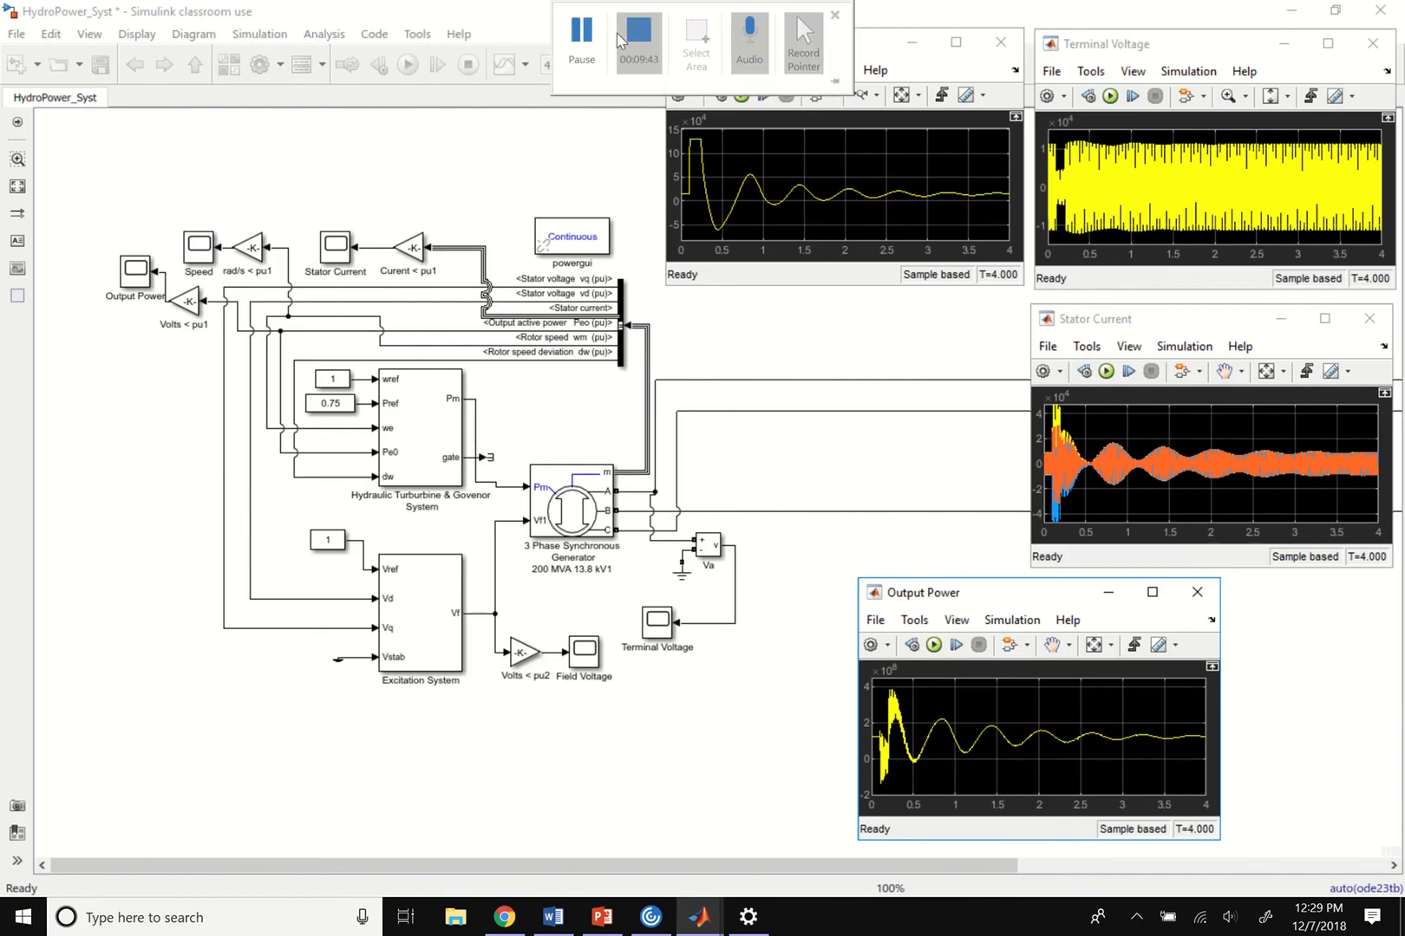
{"action": "left_click", "coordinate": [597, 45]}
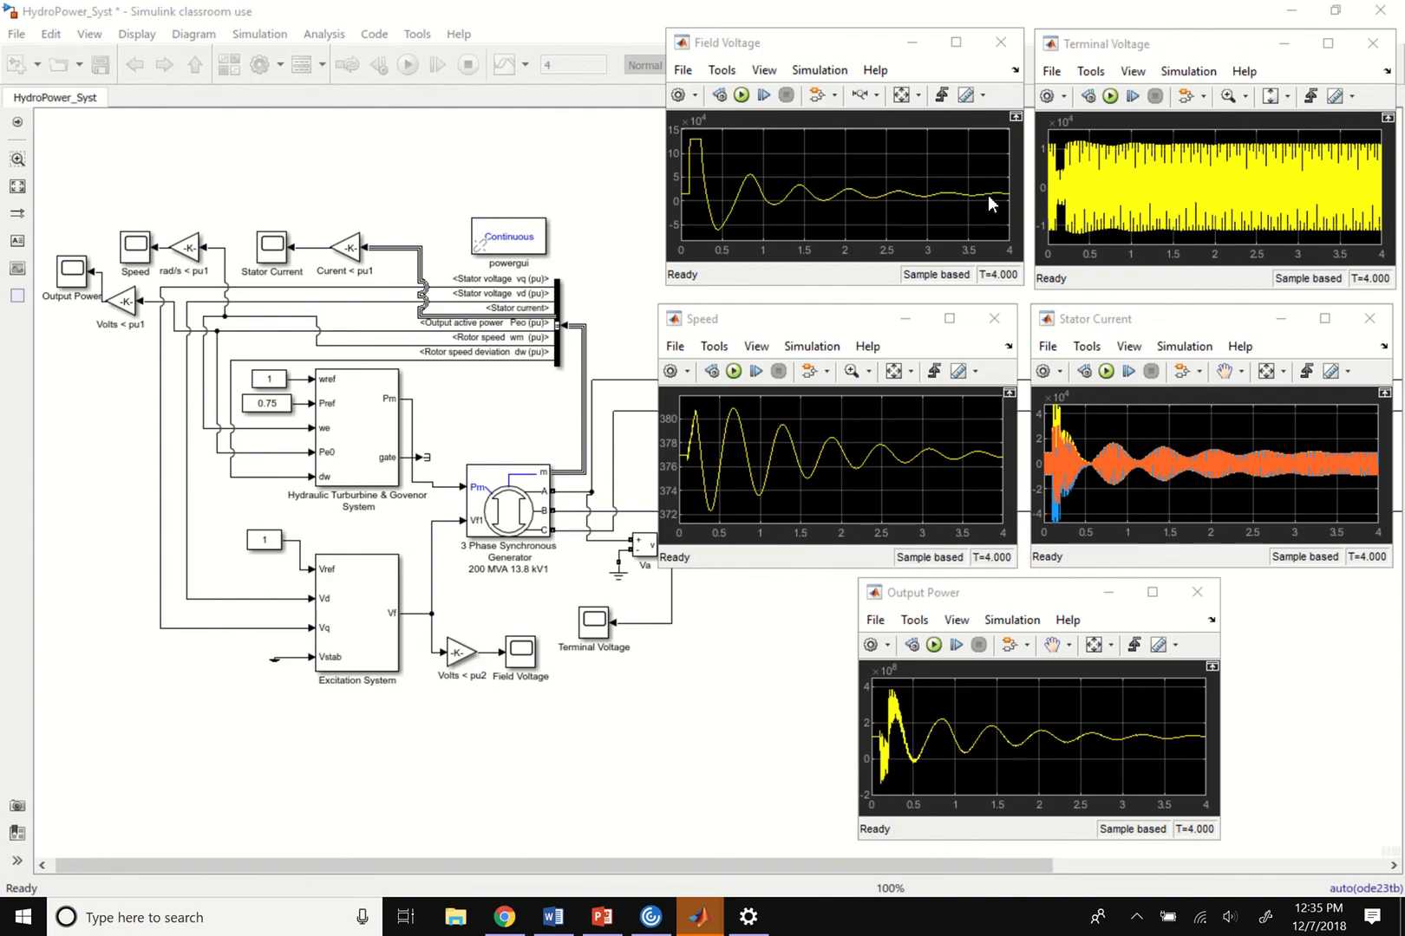
{"action": "left_click", "coordinate": [1112, 43]}
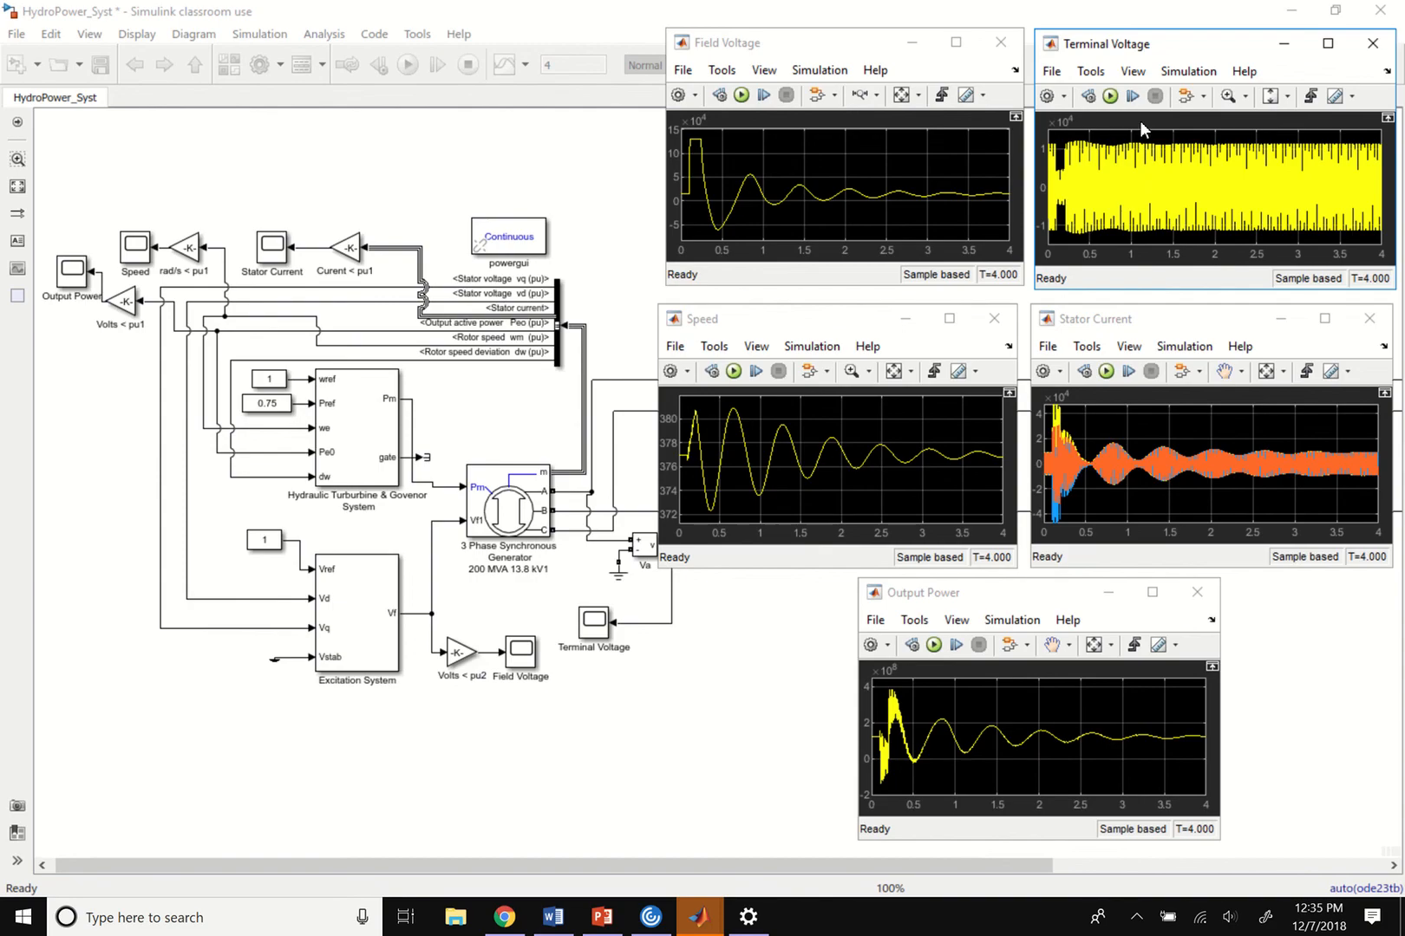